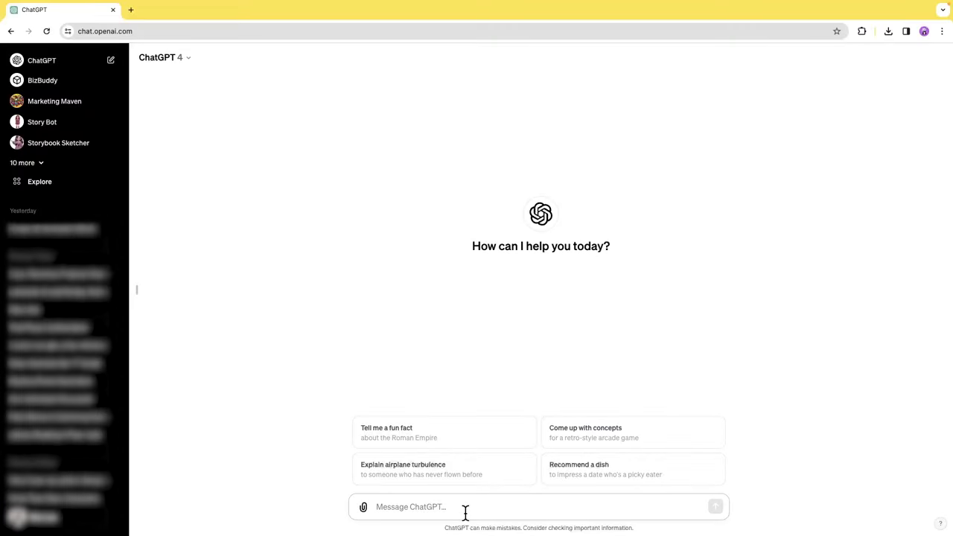
- Send the Maplewood trailer prompt to ChatGPT and select the resulting seven-scene storyboard table
{"action": "type", "text": "Give me a story about a girl named Mia stepping into a magical world"}
{"action": "left_click", "coordinate": [714, 507]}
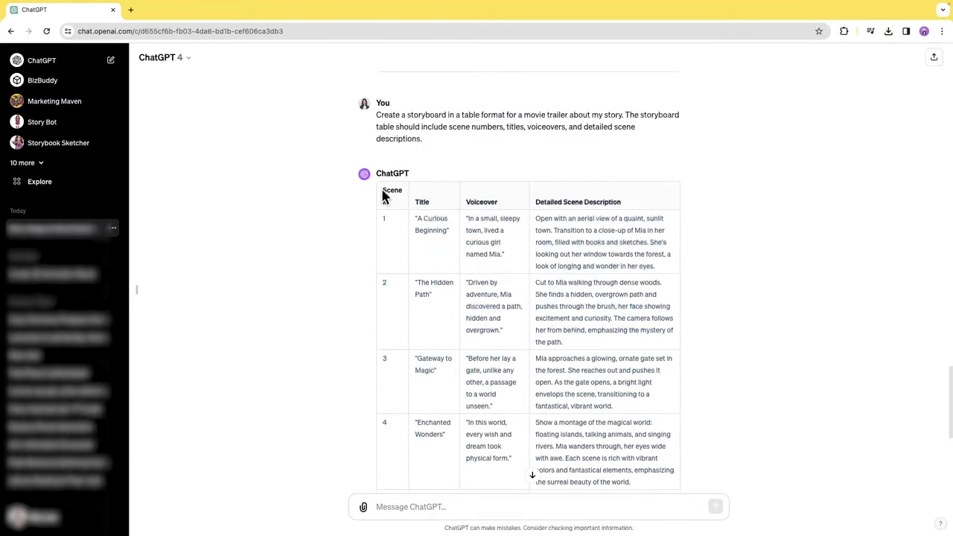
{"action": "left_click_drag", "start_coordinate": [383, 195], "coordinate": [592, 425]}
{"action": "scroll", "coordinate": [593, 425], "scroll_direction": "down", "scroll_amount": 1}
{"action": "scroll", "coordinate": [592, 425], "scroll_direction": "down", "scroll_amount": 5}
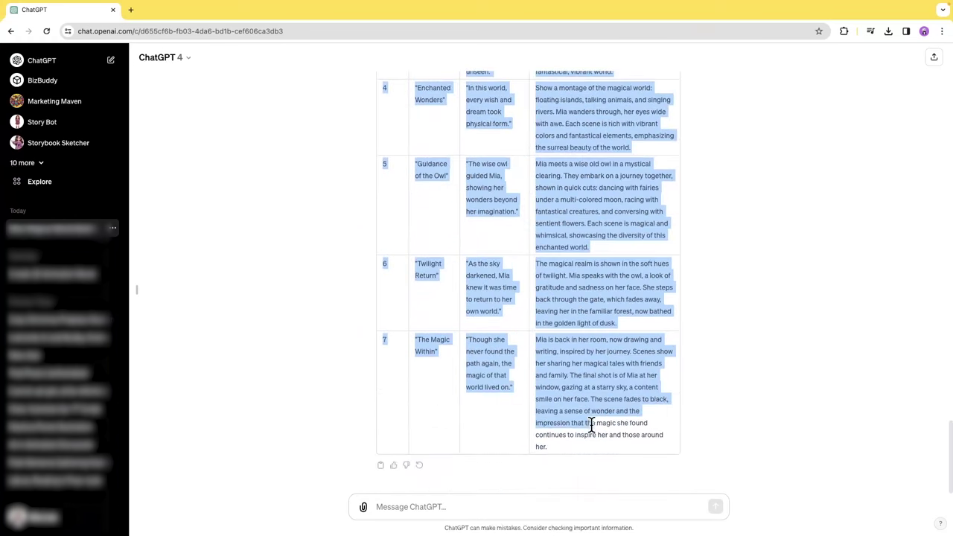
- Paste the storyboard table into Sheet2 at A1, and tick scene 1 and 2 image and scene 1 video checkboxes
{"action": "key", "text": "ctrl+Right"}
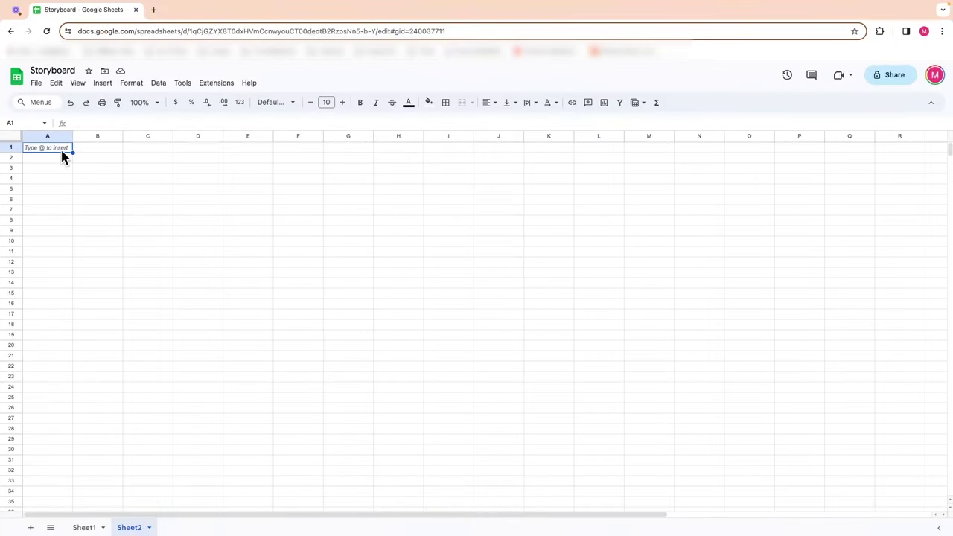
{"action": "key", "text": "ctrl+v"}
{"action": "left_click", "coordinate": [668, 166]}
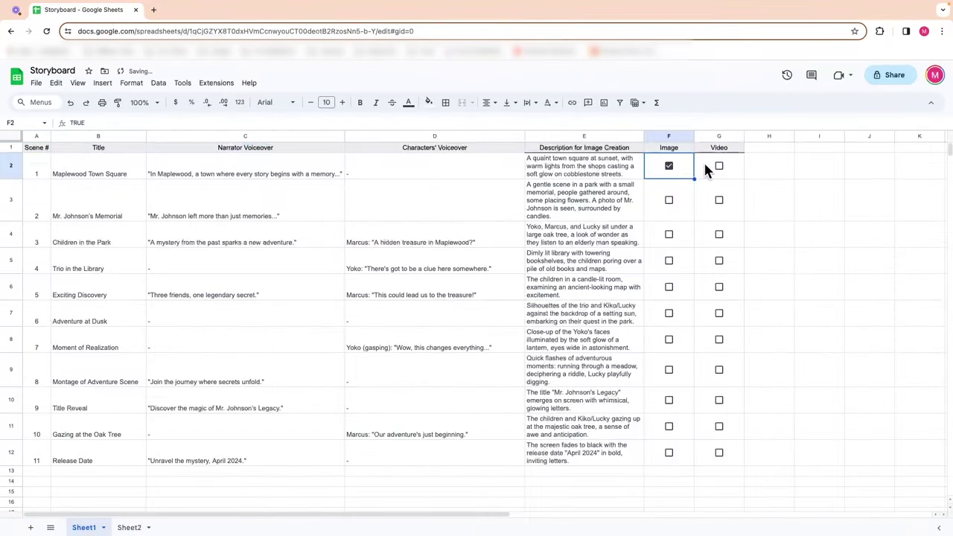
{"action": "left_click", "coordinate": [670, 201]}
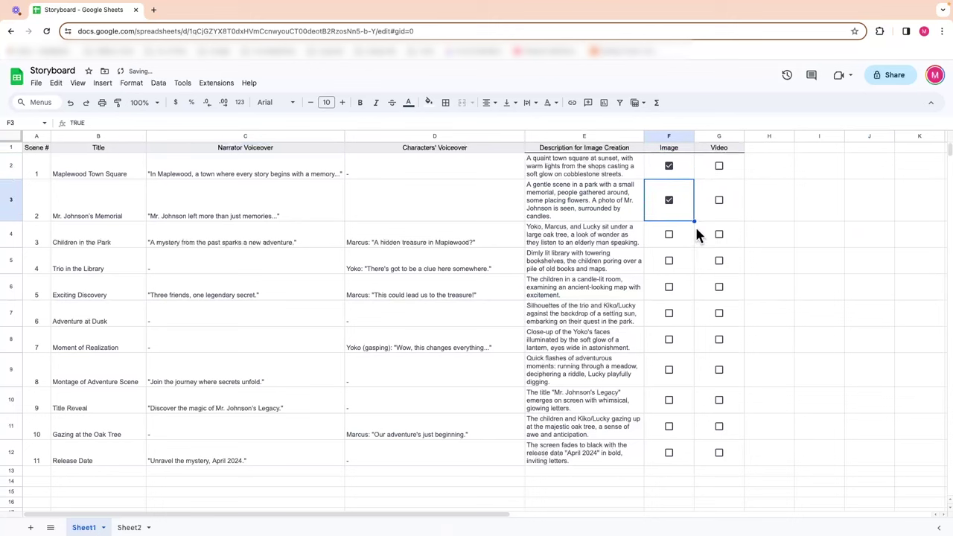
{"action": "left_click", "coordinate": [720, 166]}
{"action": "left_click", "coordinate": [770, 247]}
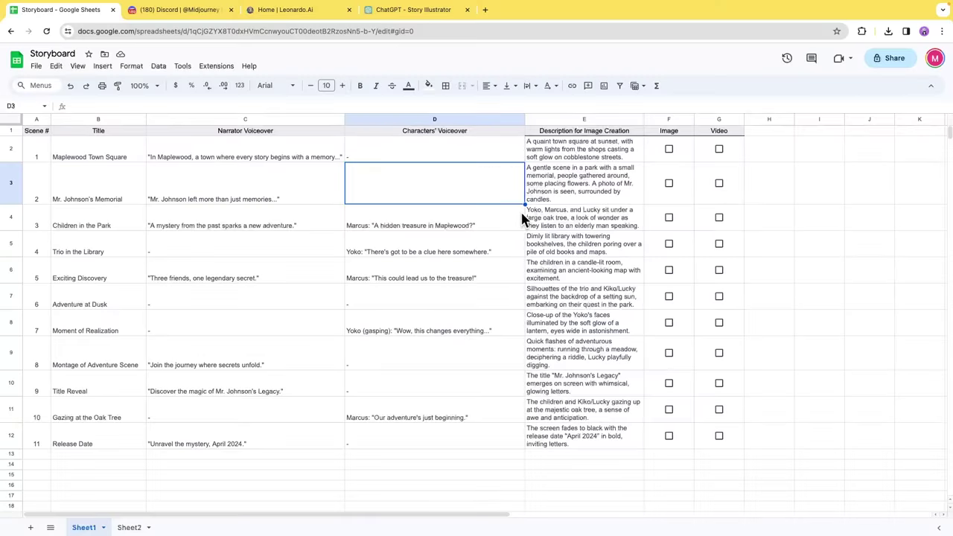
- Copy scene 1's image description text from cell E2
{"action": "left_click", "coordinate": [575, 158]}
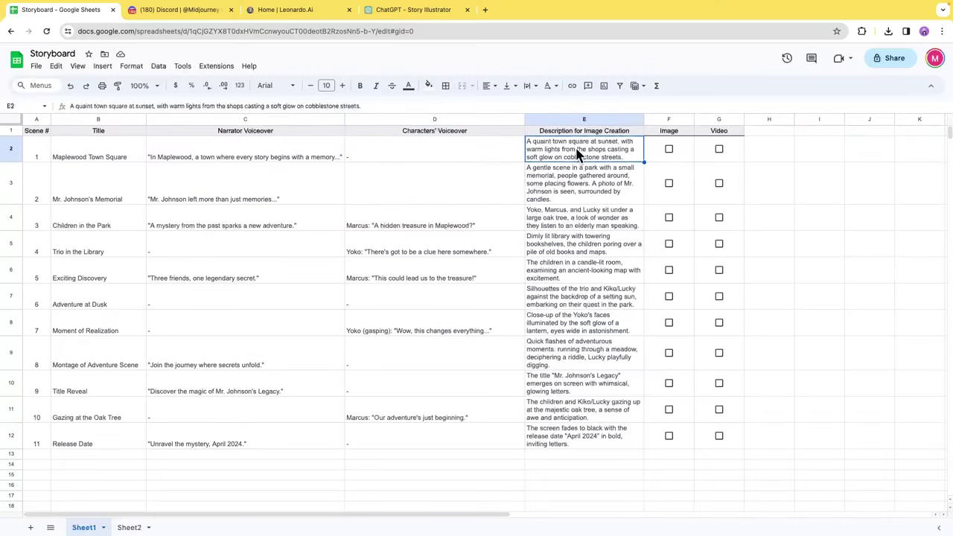
{"action": "double_click", "coordinate": [575, 146]}
{"action": "triple_click", "coordinate": [578, 143]}
{"action": "right_click", "coordinate": [578, 143]}
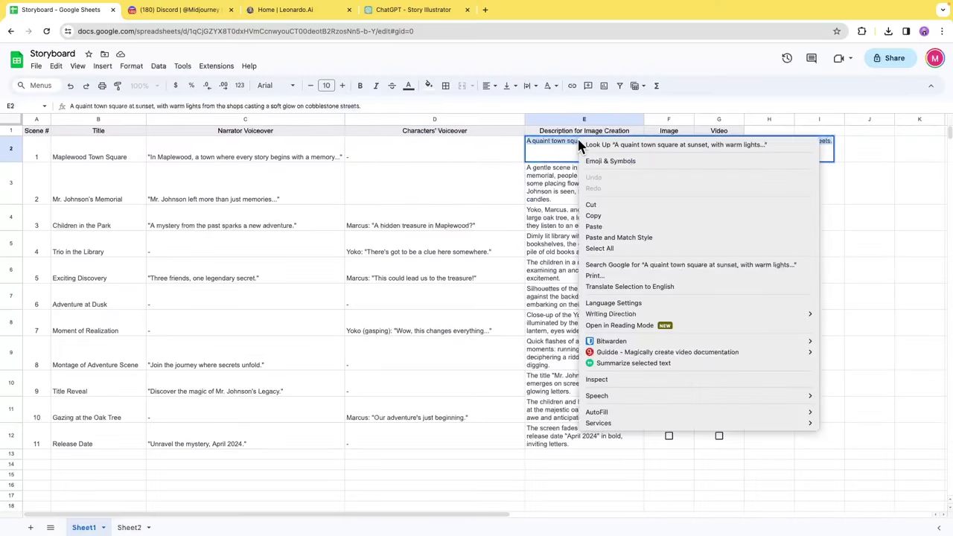
{"action": "left_click", "coordinate": [593, 216]}
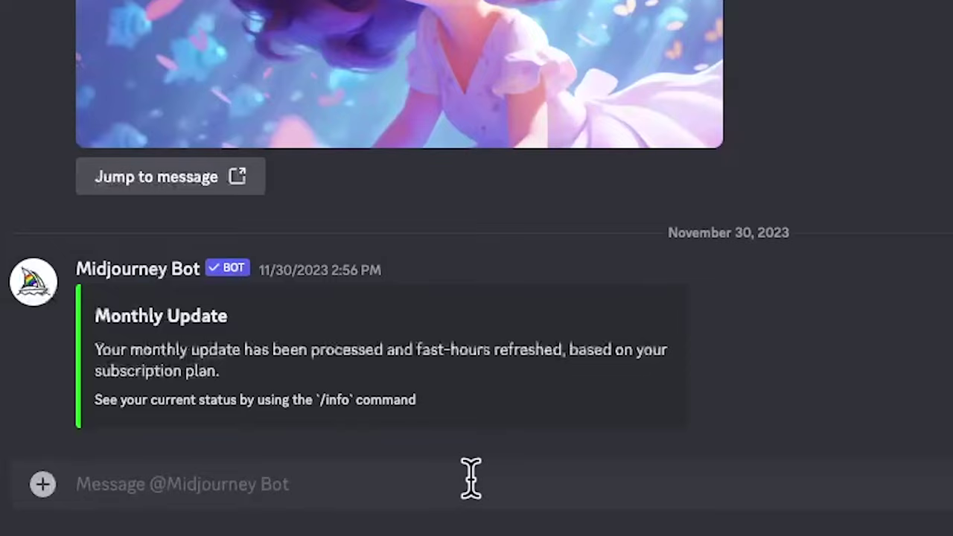
- Paste scene 1's description as an /imagine prompt
{"action": "type", "text": "/"}
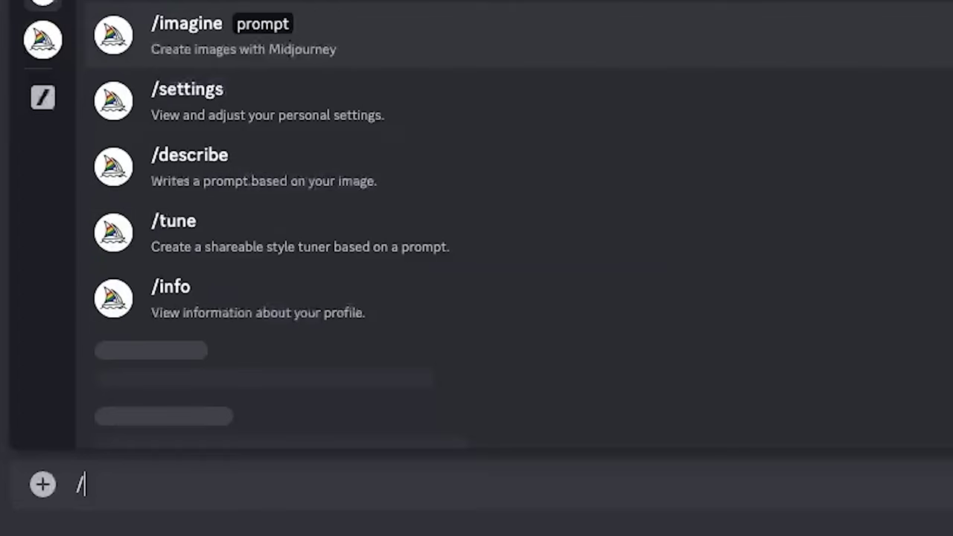
{"action": "type", "text": "imagine"}
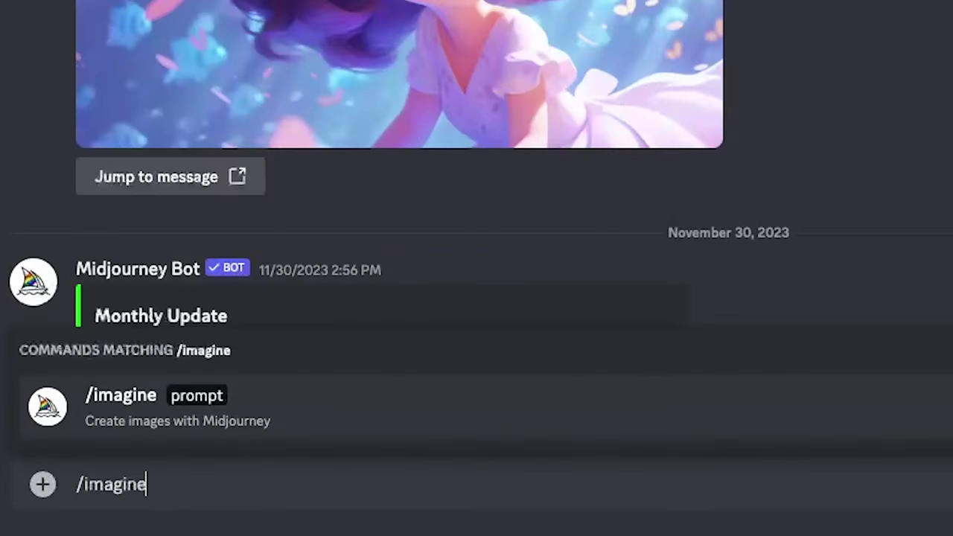
{"action": "key", "text": "Tab"}
{"action": "key", "text": "ctrl+v"}
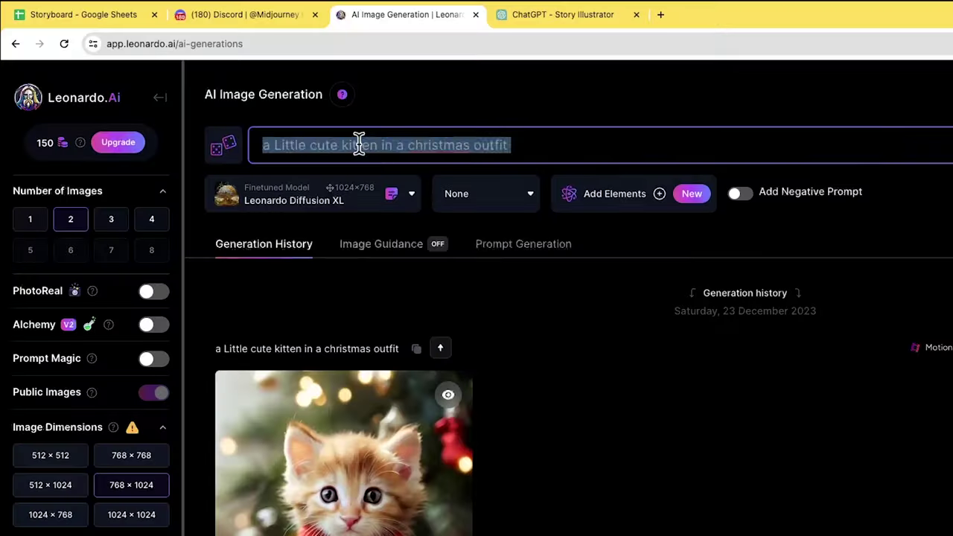
{"action": "key", "text": "ctrl+v"}
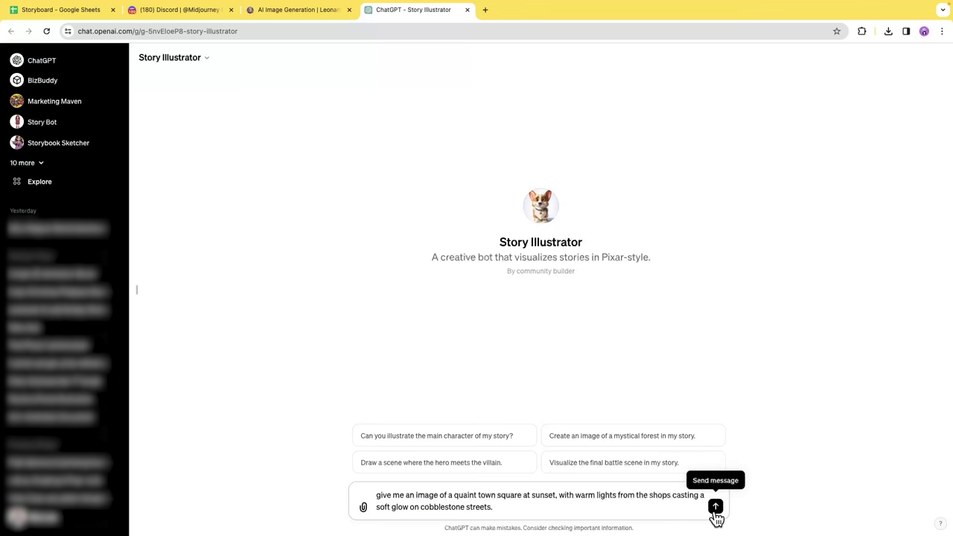
- Submit the town-square prompt to Story Illustrator and review the sunset town square image
{"action": "left_click", "coordinate": [715, 508]}
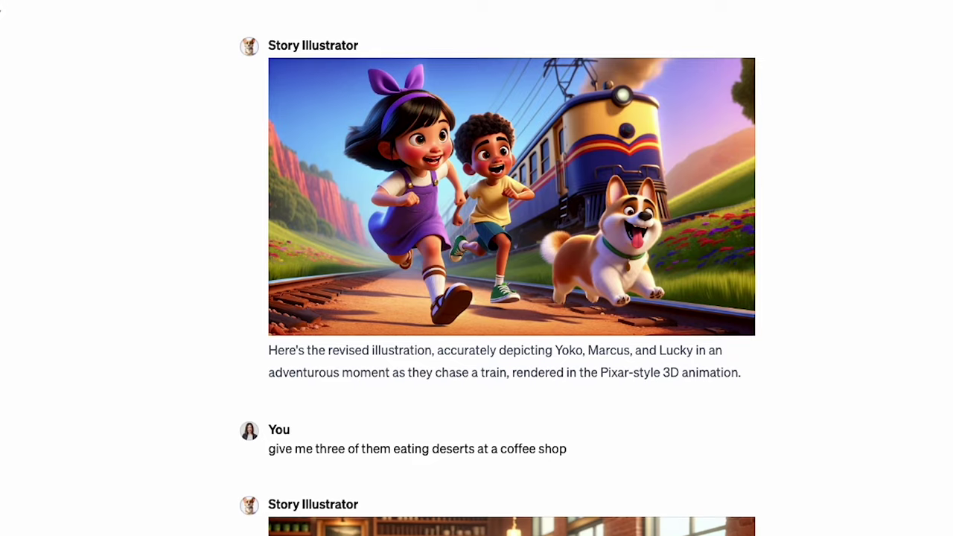
{"action": "scroll", "coordinate": [513, 283], "scroll_direction": "down", "scroll_amount": 5}
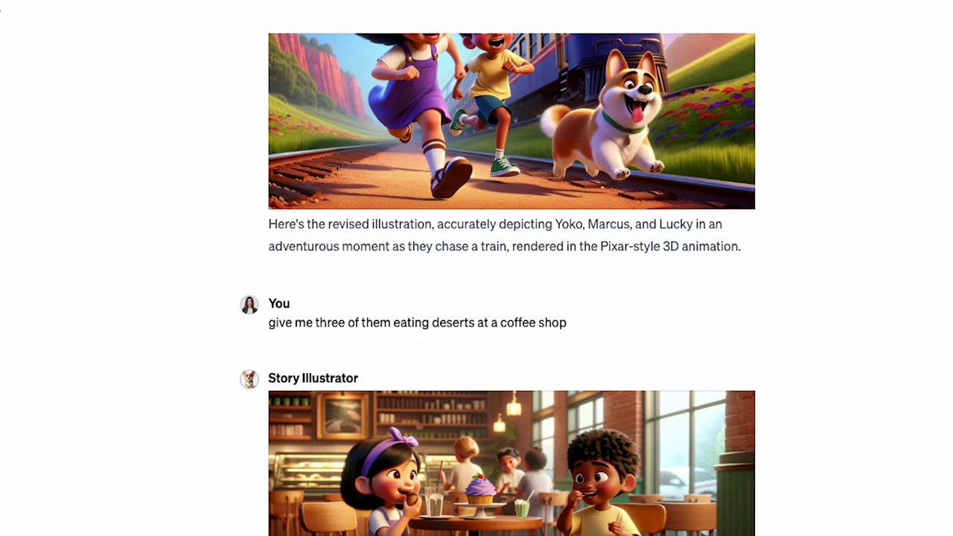
{"action": "scroll", "coordinate": [512, 283], "scroll_direction": "down", "scroll_amount": 5}
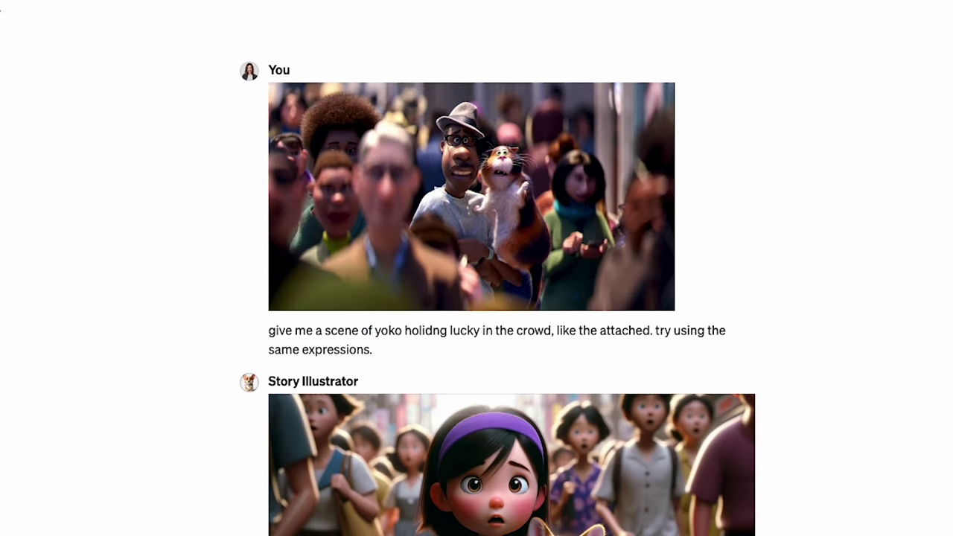
{"action": "scroll", "coordinate": [513, 283], "scroll_direction": "down", "scroll_amount": 3}
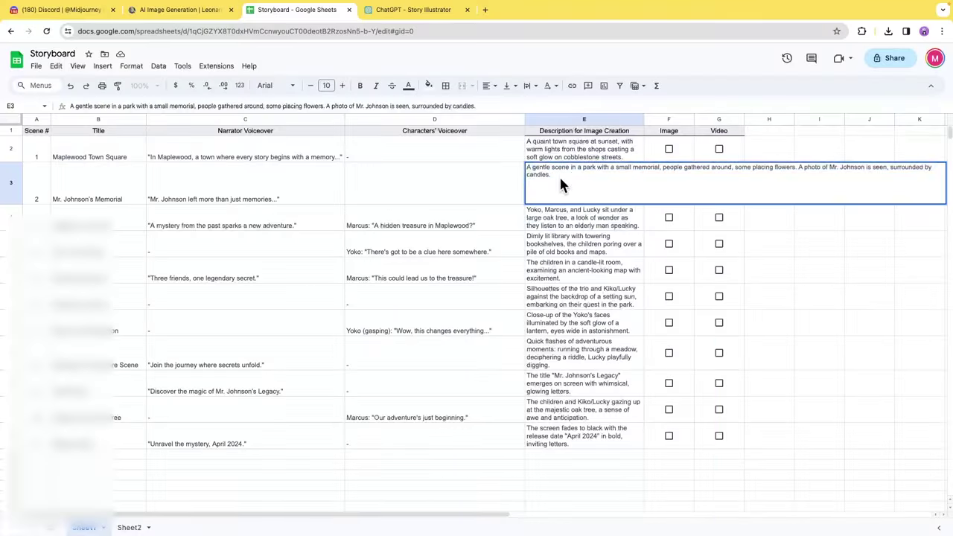
- Paste scene 2's park memorial description from E3 into Story Illustrator and send it
{"action": "left_click", "coordinate": [405, 10]}
{"action": "left_click", "coordinate": [548, 505]}
{"action": "key", "text": "ctrl+v"}
{"action": "left_click", "coordinate": [716, 507]}
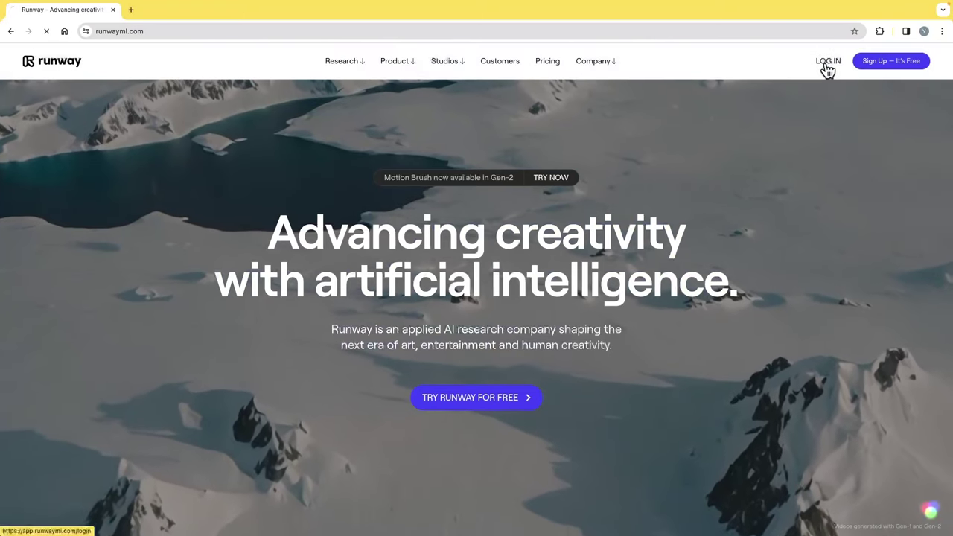
- Log in to the Runway account from runway.com
{"action": "left_click", "coordinate": [828, 61]}
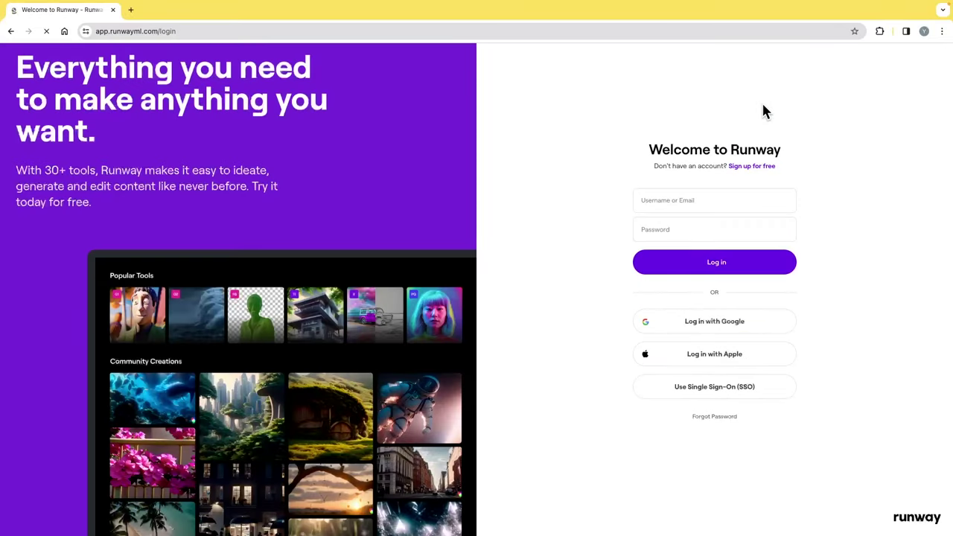
{"action": "left_click", "coordinate": [742, 329]}
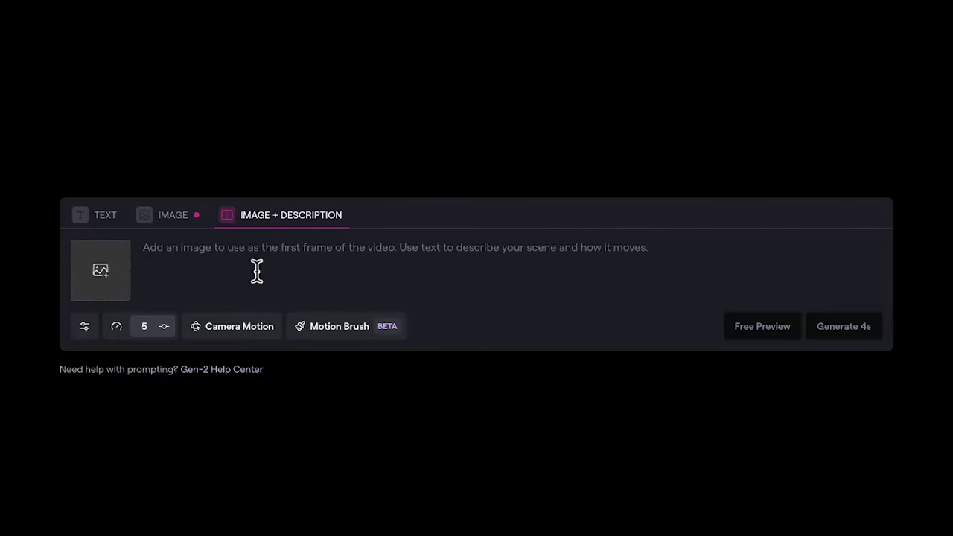
- Use the meadow montage image as first frame with prompt 'girl, boy and dog running through the meadow, pixar style'
{"action": "left_click", "coordinate": [94, 273]}
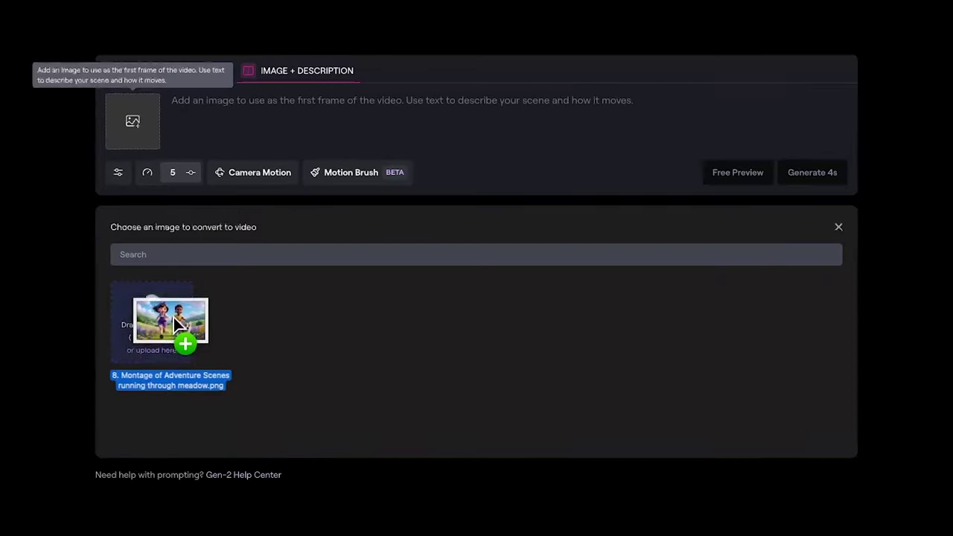
{"action": "left_click_drag", "start_coordinate": [146, 485], "coordinate": [127, 489]}
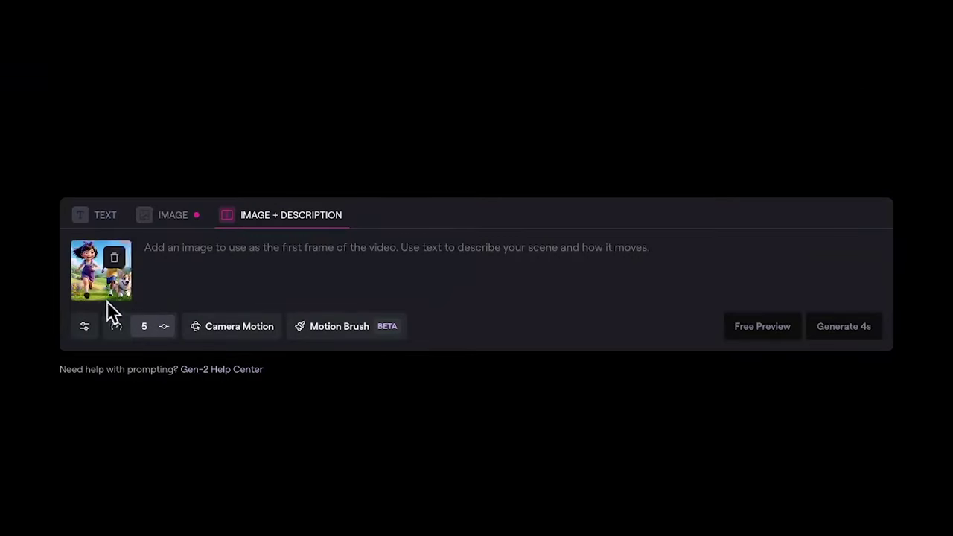
{"action": "key", "text": "ctrl+v"}
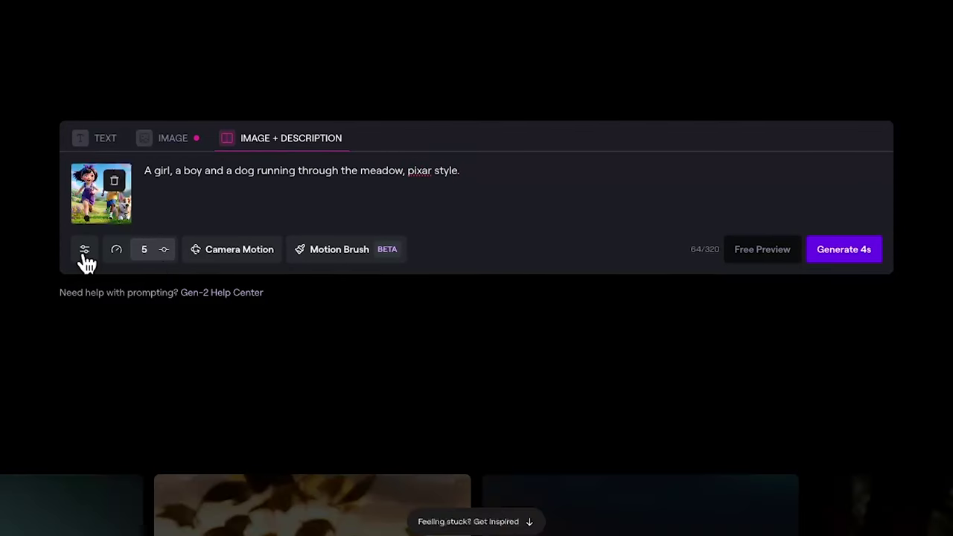
{"action": "left_click", "coordinate": [85, 251]}
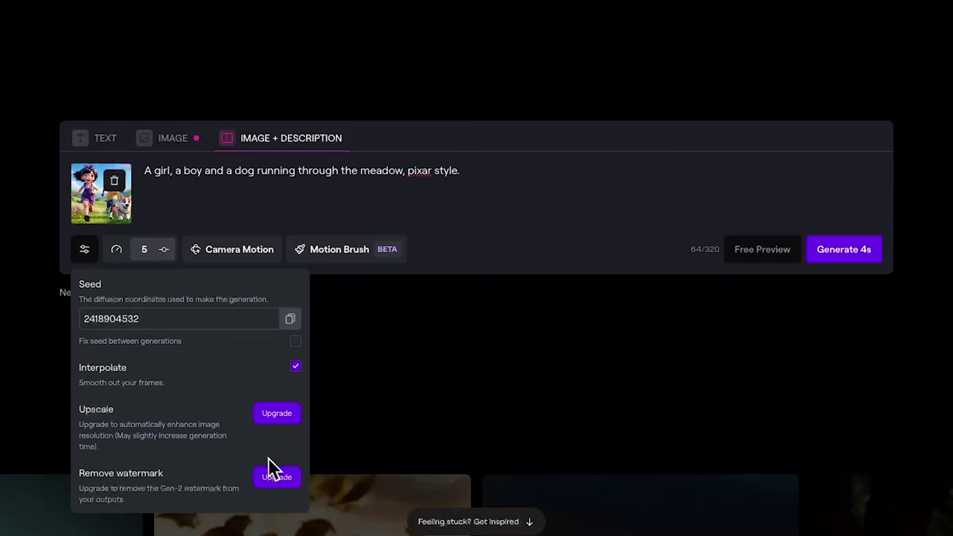
- Adjust General Motion and set camera motion to pan -0.3 and roll 1.7
{"action": "scroll", "coordinate": [223, 417], "scroll_direction": "up", "scroll_amount": 1}
{"action": "left_click", "coordinate": [118, 327]}
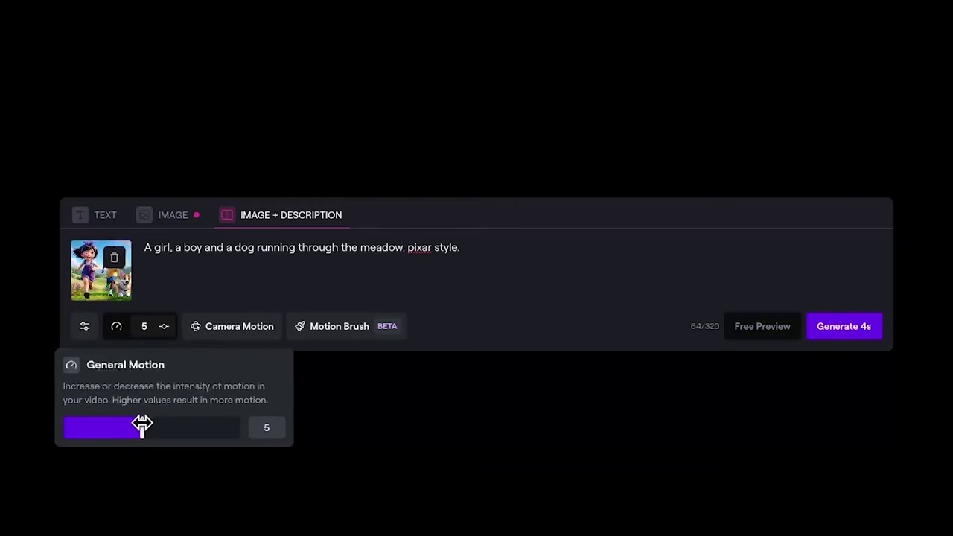
{"action": "mouse_move", "coordinate": [149, 424]}
{"action": "left_mouse_down"}
{"action": "mouse_move", "coordinate": [216, 426]}
{"action": "mouse_move", "coordinate": [89, 426]}
{"action": "mouse_move", "coordinate": [134, 428]}
{"action": "left_mouse_up"}
{"action": "left_click", "coordinate": [237, 332]}
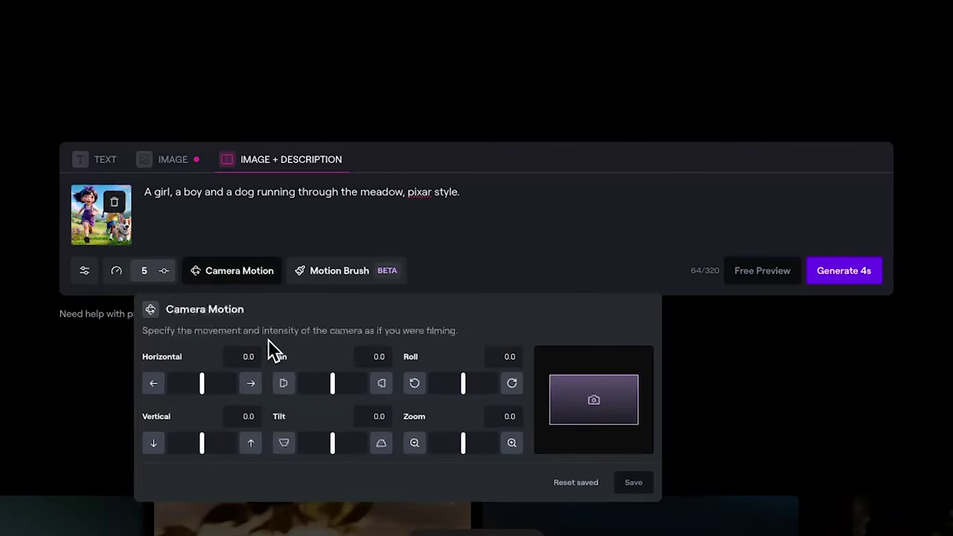
{"action": "mouse_move", "coordinate": [332, 383]}
{"action": "left_mouse_down"}
{"action": "mouse_move", "coordinate": [343, 384]}
{"action": "mouse_move", "coordinate": [333, 385]}
{"action": "left_mouse_up"}
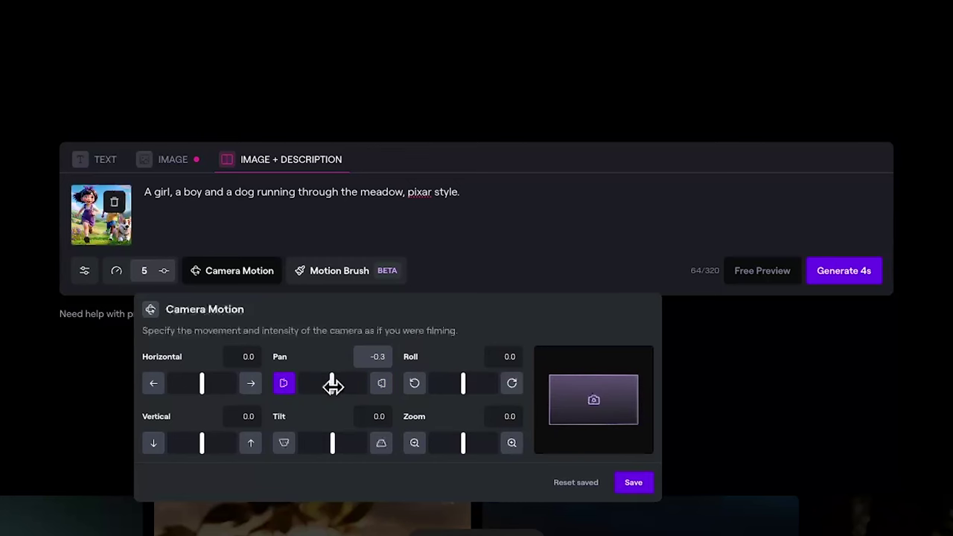
{"action": "left_click_drag", "start_coordinate": [466, 383], "coordinate": [470, 385]}
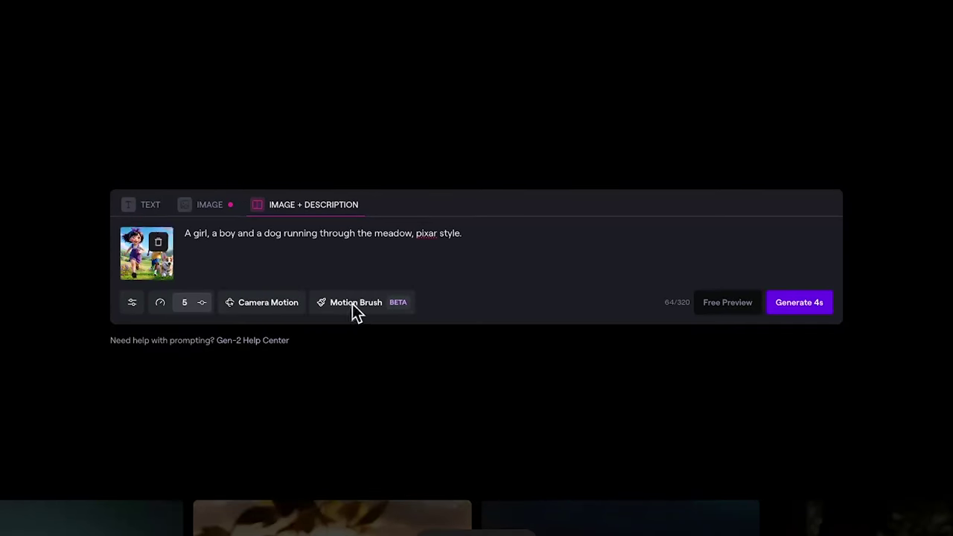
{"action": "left_click", "coordinate": [352, 304]}
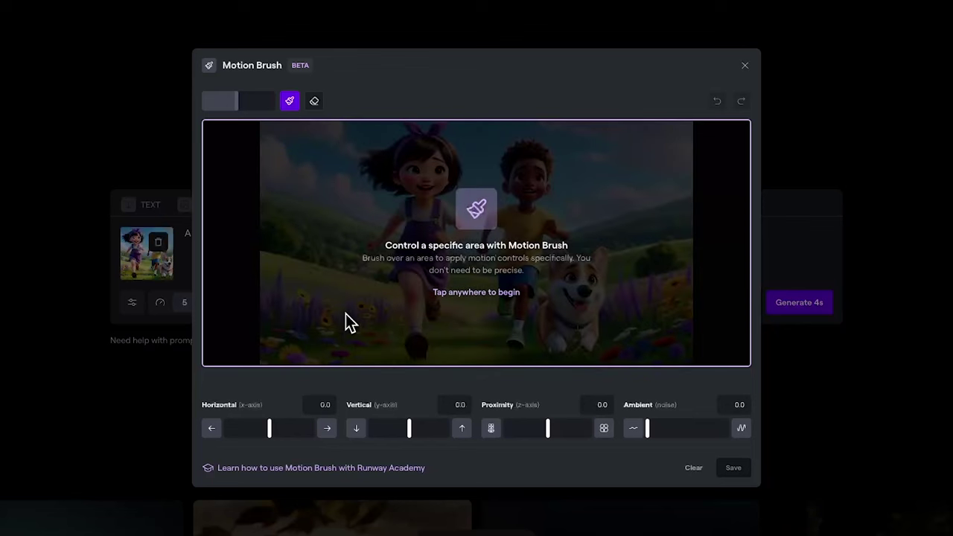
- Paint motion over the girl, boy and dog with proximity 1.0 and ambient 0.8, and save
{"action": "left_click", "coordinate": [346, 313]}
{"action": "mouse_move", "coordinate": [445, 149]}
{"action": "left_mouse_down"}
{"action": "mouse_move", "coordinate": [435, 200]}
{"action": "mouse_move", "coordinate": [415, 149]}
{"action": "mouse_move", "coordinate": [444, 177]}
{"action": "mouse_move", "coordinate": [424, 181]}
{"action": "mouse_move", "coordinate": [432, 139]}
{"action": "mouse_move", "coordinate": [379, 166]}
{"action": "mouse_move", "coordinate": [462, 207]}
{"action": "left_mouse_up"}
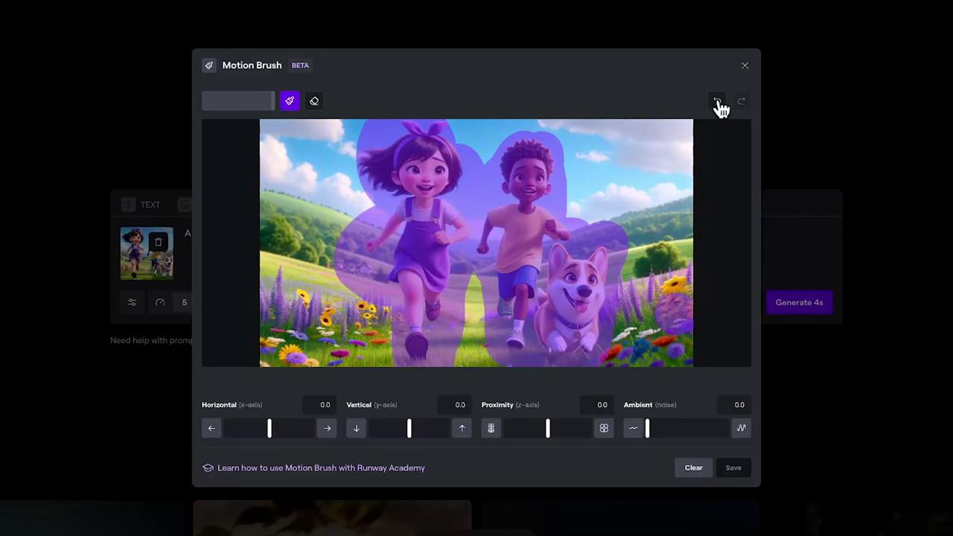
{"action": "left_click", "coordinate": [718, 104]}
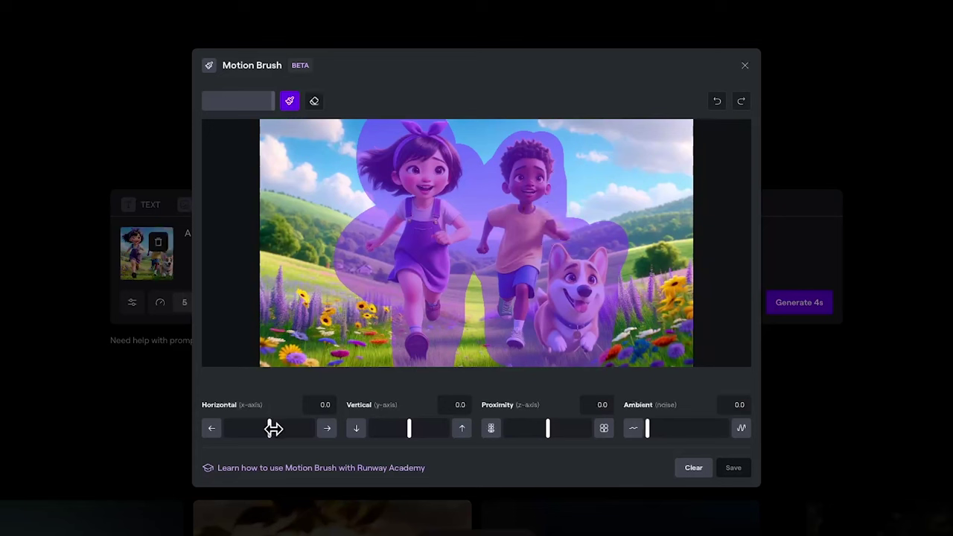
{"action": "left_click_drag", "start_coordinate": [274, 428], "coordinate": [270, 428]}
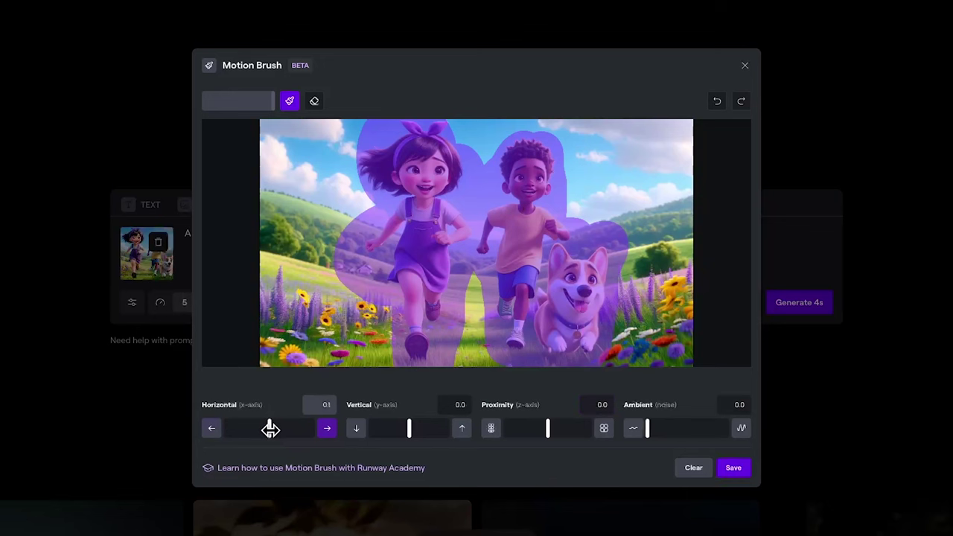
{"action": "left_click_drag", "start_coordinate": [402, 426], "coordinate": [405, 427]}
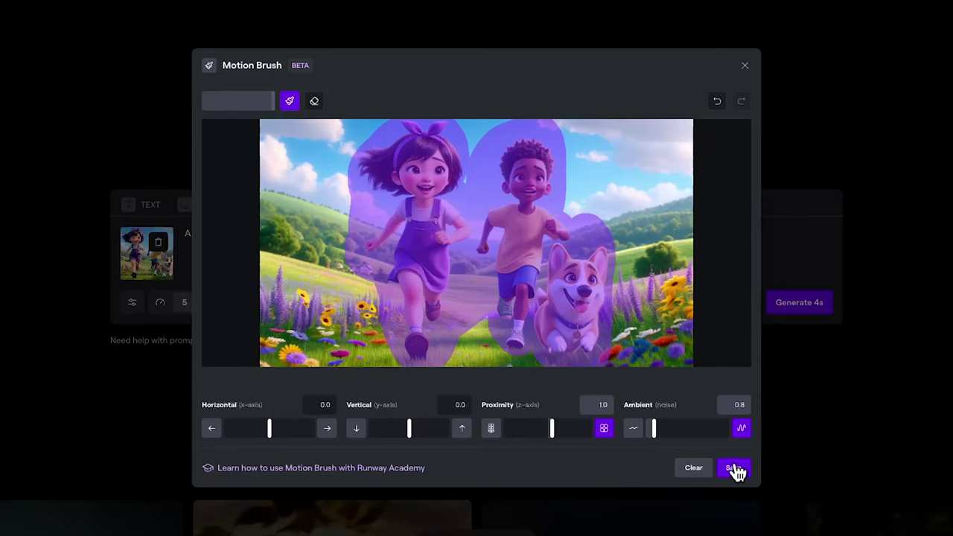
{"action": "left_click", "coordinate": [734, 468]}
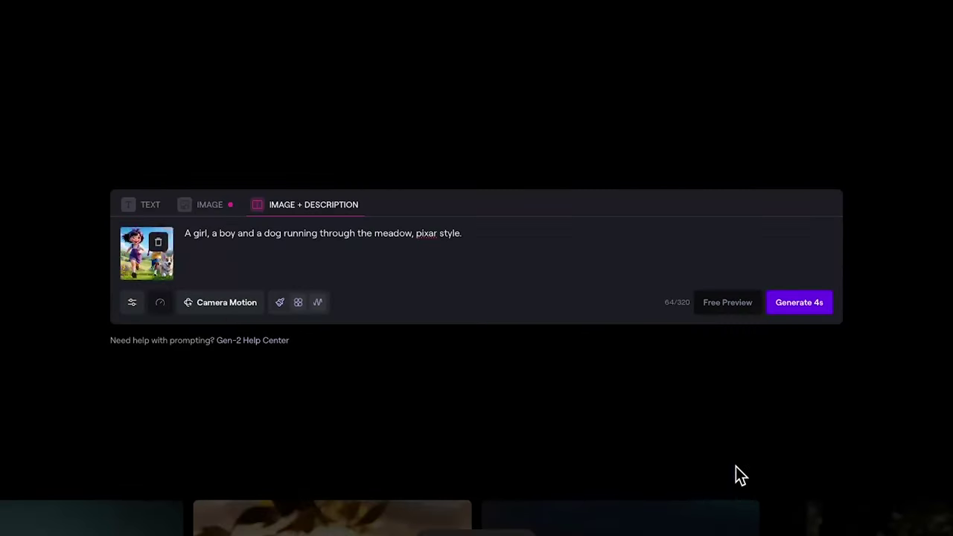
- Generate the 4-second meadow clip, check its prompt settings, and extend it by 4 seconds
{"action": "left_click", "coordinate": [728, 303]}
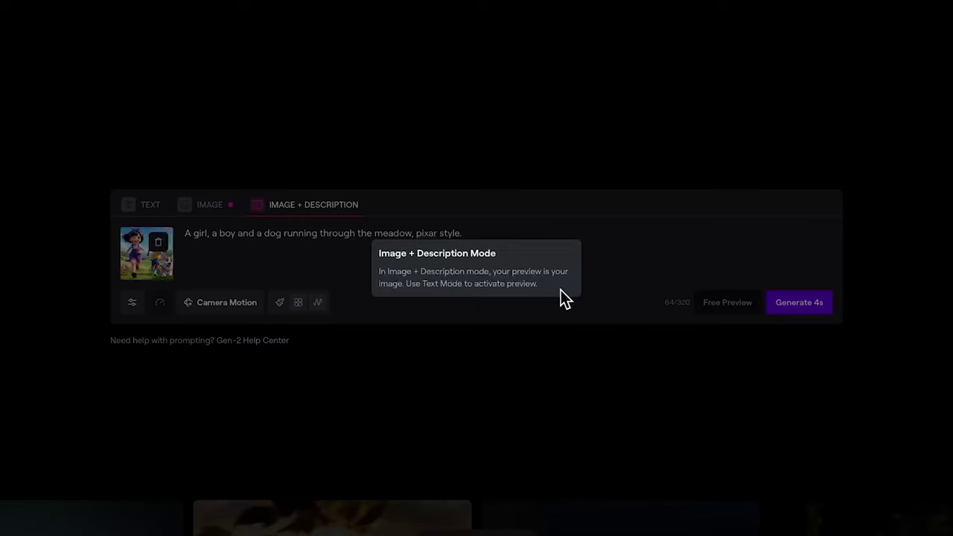
{"action": "left_click", "coordinate": [795, 310]}
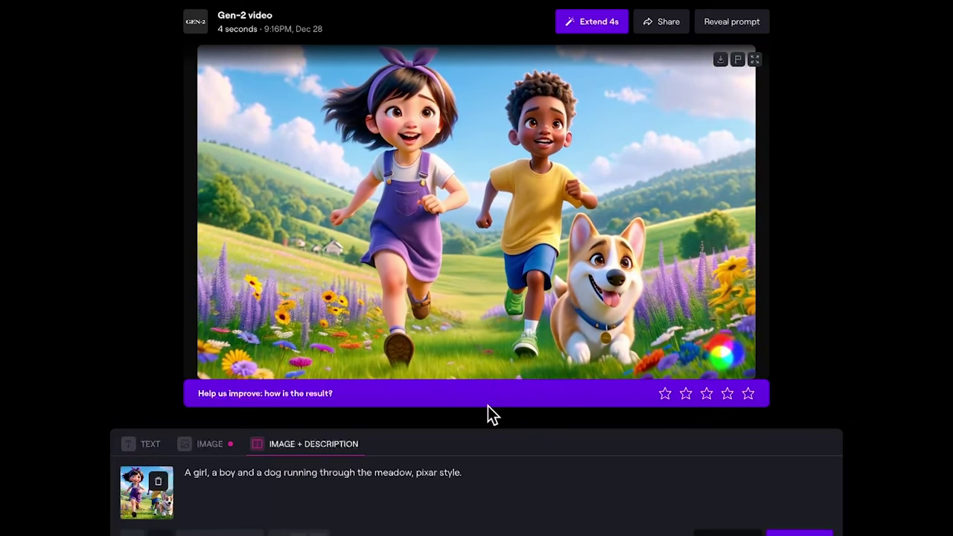
{"action": "mouse_move", "coordinate": [621, 171]}
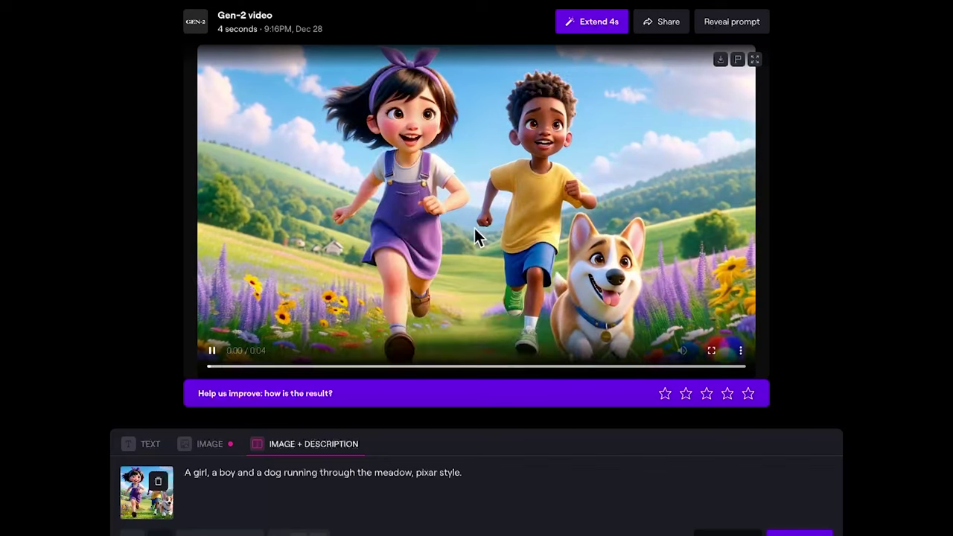
{"action": "left_click", "coordinate": [597, 24]}
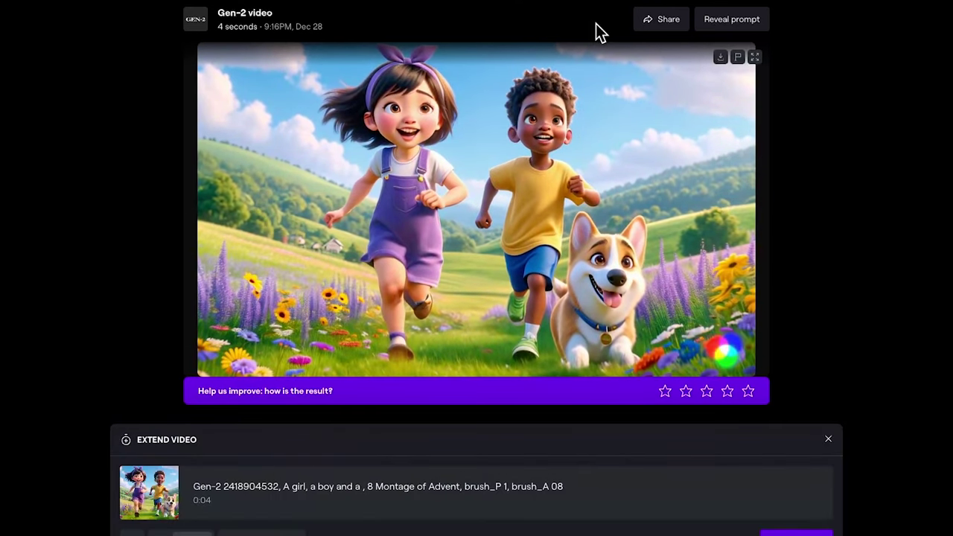
{"action": "left_click", "coordinate": [735, 23]}
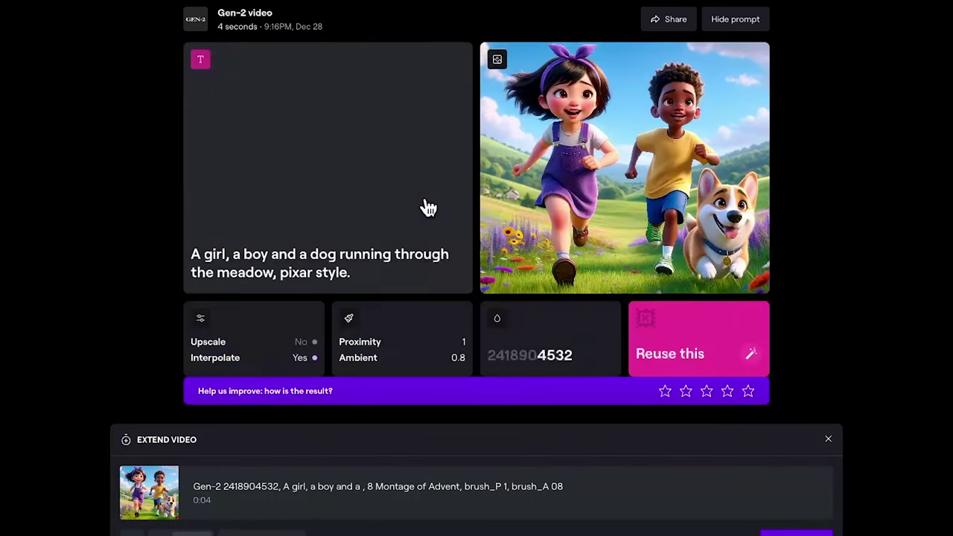
{"action": "left_click", "coordinate": [115, 61]}
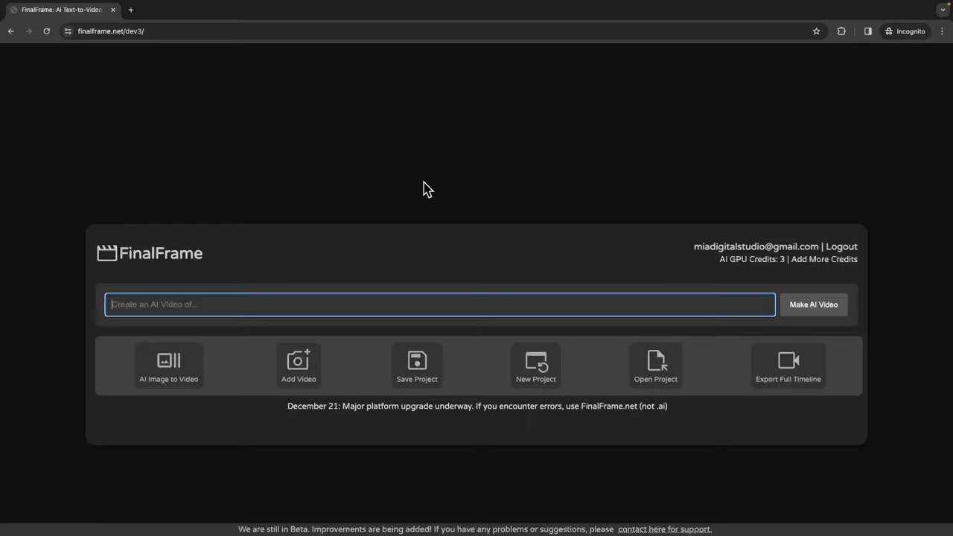
- Import the Runway meadow clip into FinalFrame and download its final frame as an image
{"action": "left_click", "coordinate": [299, 365]}
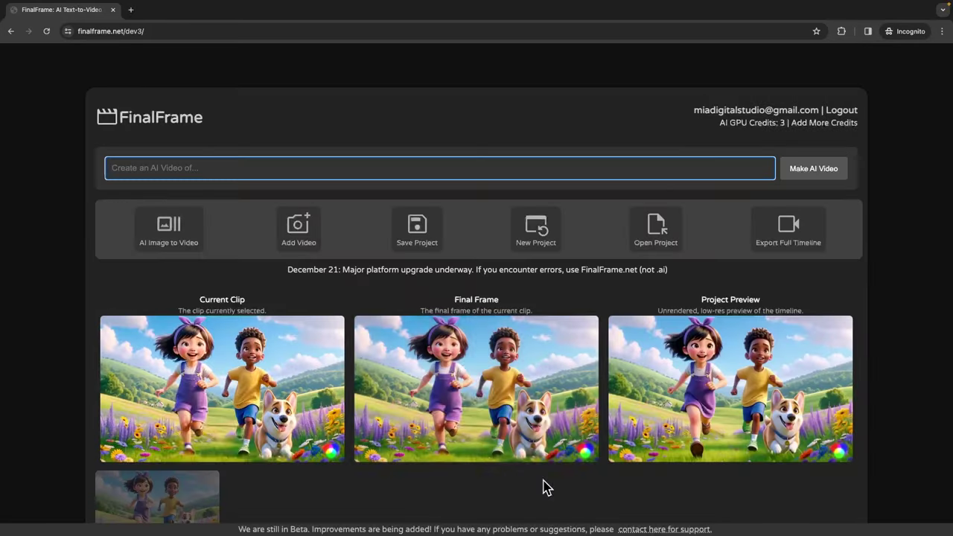
{"action": "left_click", "coordinate": [485, 388]}
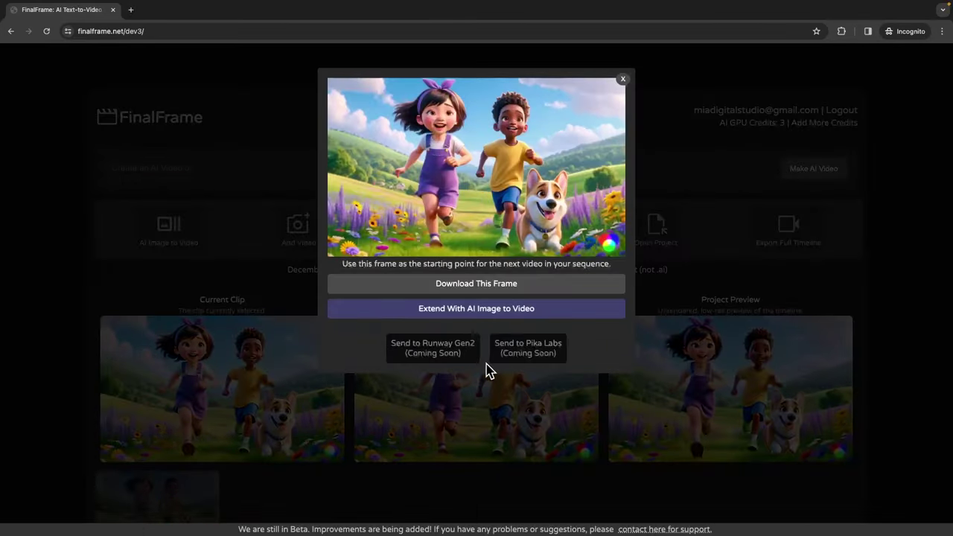
{"action": "left_click", "coordinate": [487, 287]}
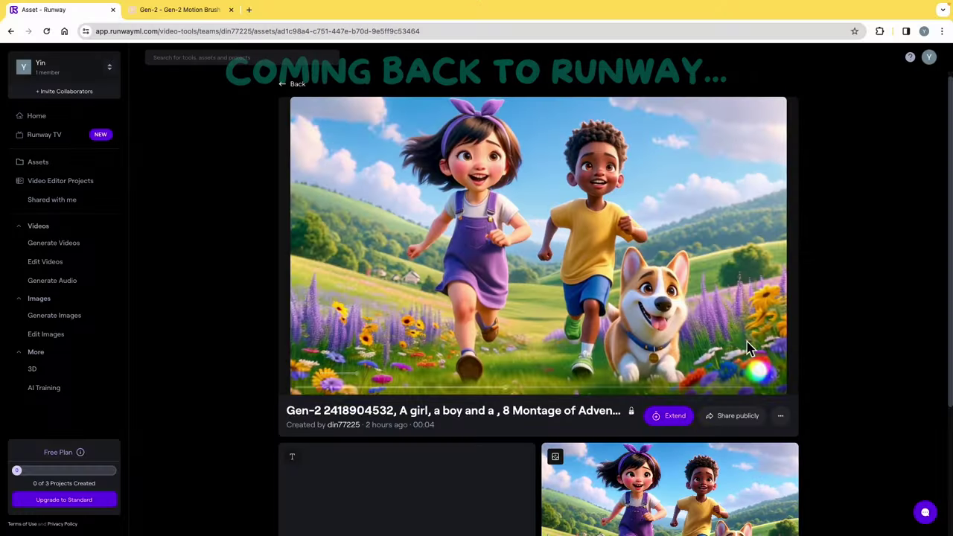
- Download the meadow clip, then browse the earlier running clips in the Assets library
{"action": "left_click", "coordinate": [781, 416]}
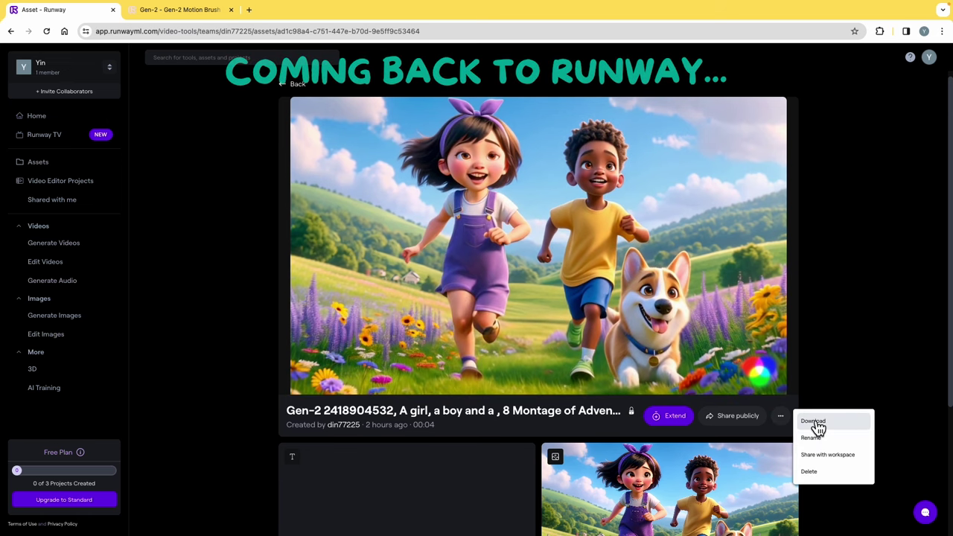
{"action": "left_click", "coordinate": [813, 421]}
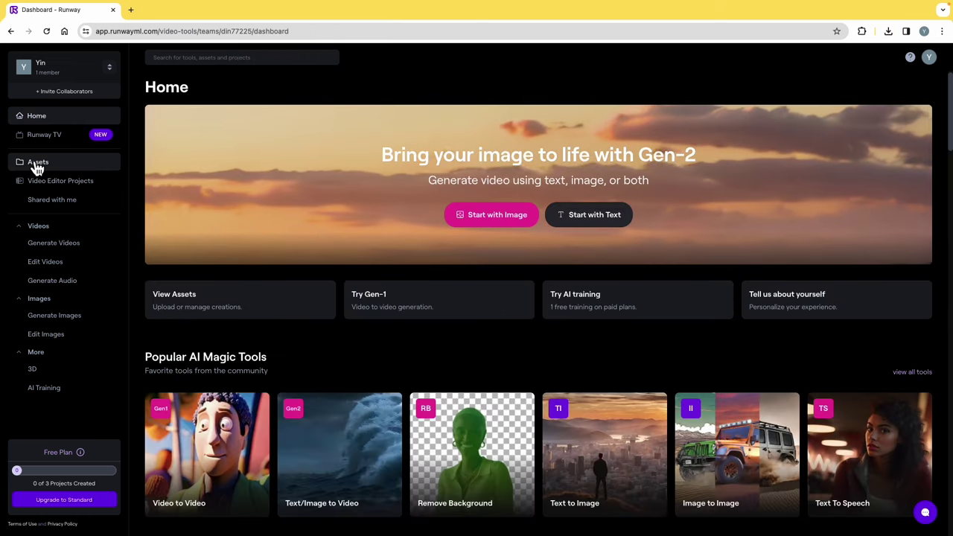
{"action": "left_click", "coordinate": [37, 164]}
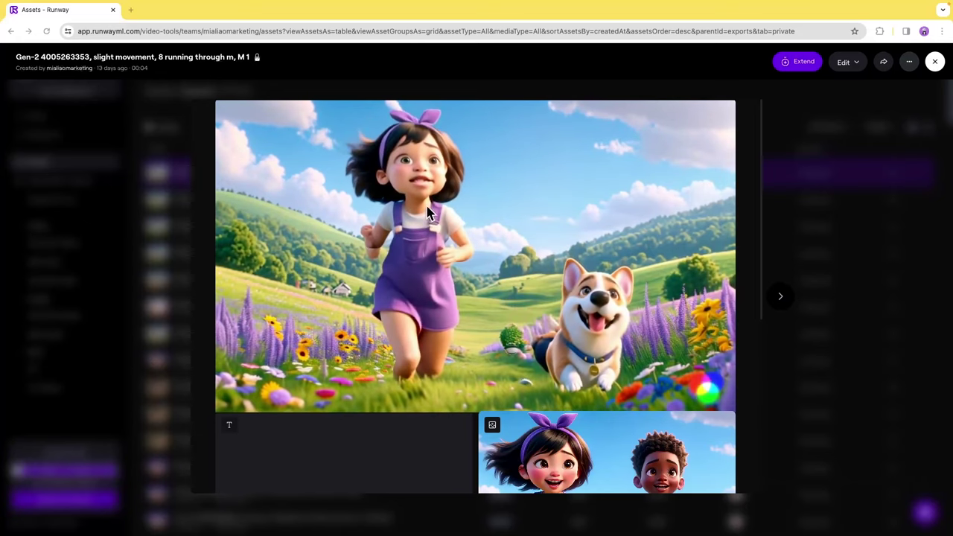
{"action": "key", "text": "Right"}
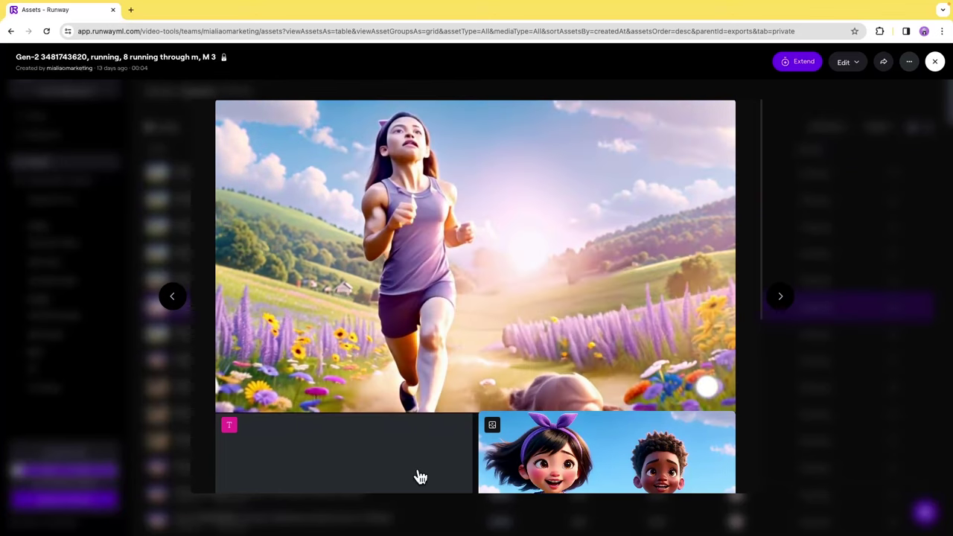
{"action": "key", "text": "Left"}
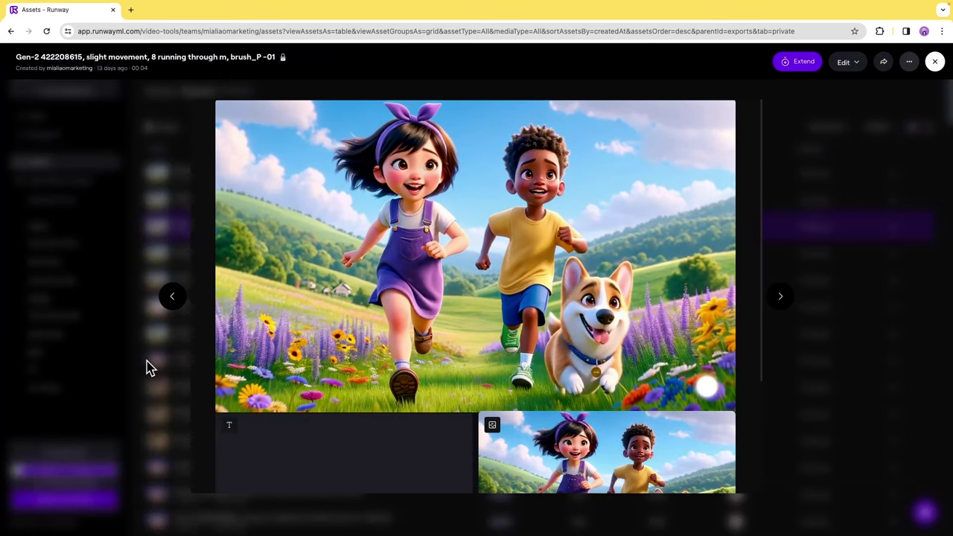
{"action": "key", "text": "Right"}
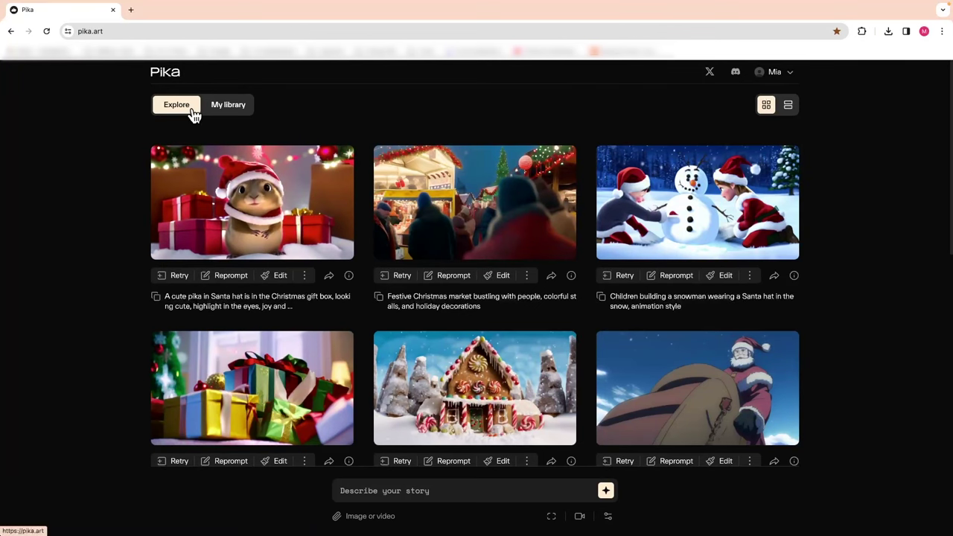
- Attach the meadow image and enter 'a boy, a girl and a dog are running through the meadow, pixar 3d animation style'
{"action": "left_click", "coordinate": [244, 108]}
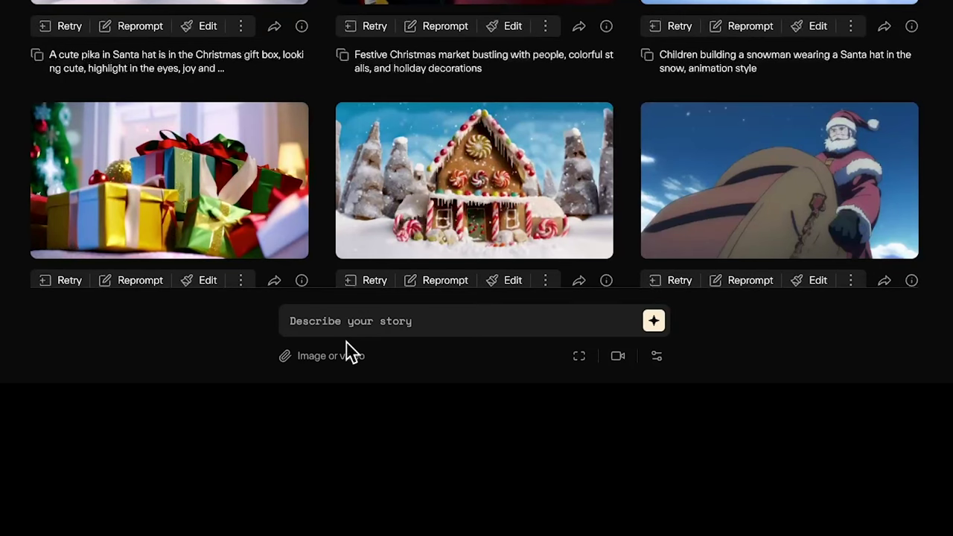
{"action": "left_click", "coordinate": [309, 358]}
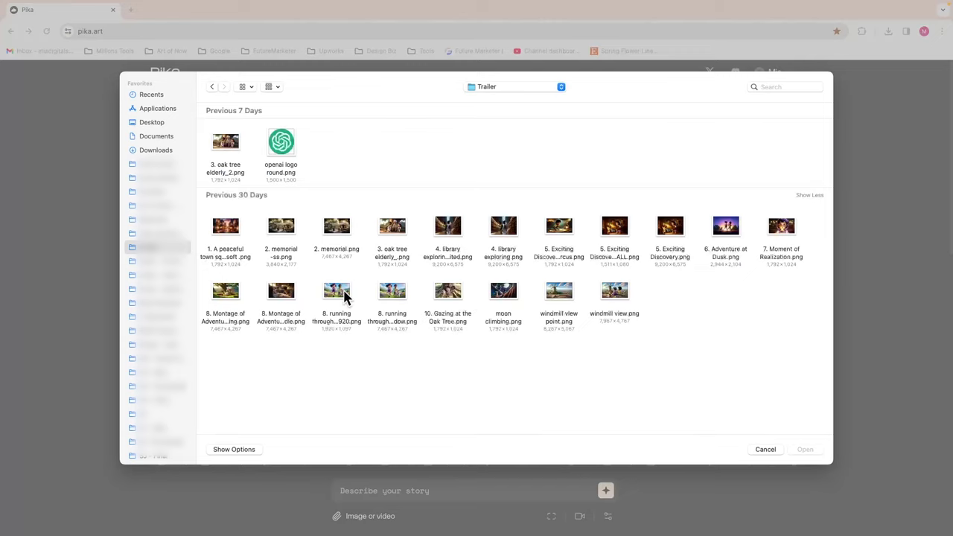
{"action": "double_click", "coordinate": [333, 289]}
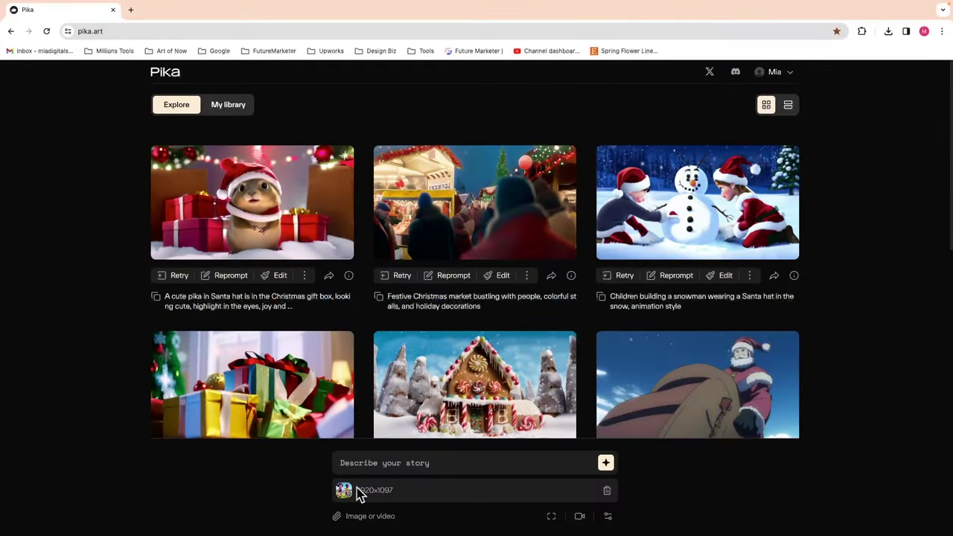
{"action": "type", "text": "a boy"}
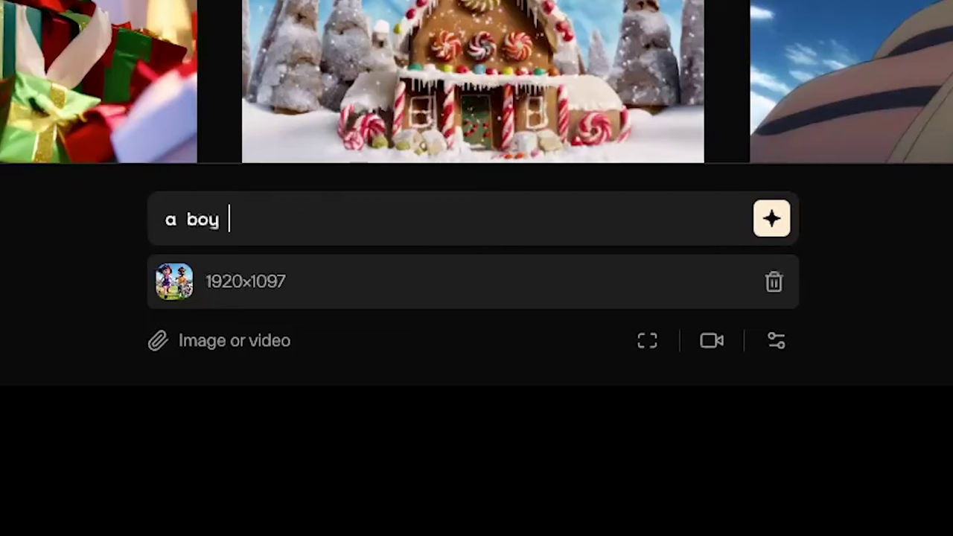
{"action": "type", "text": ", a girl and a dog"}
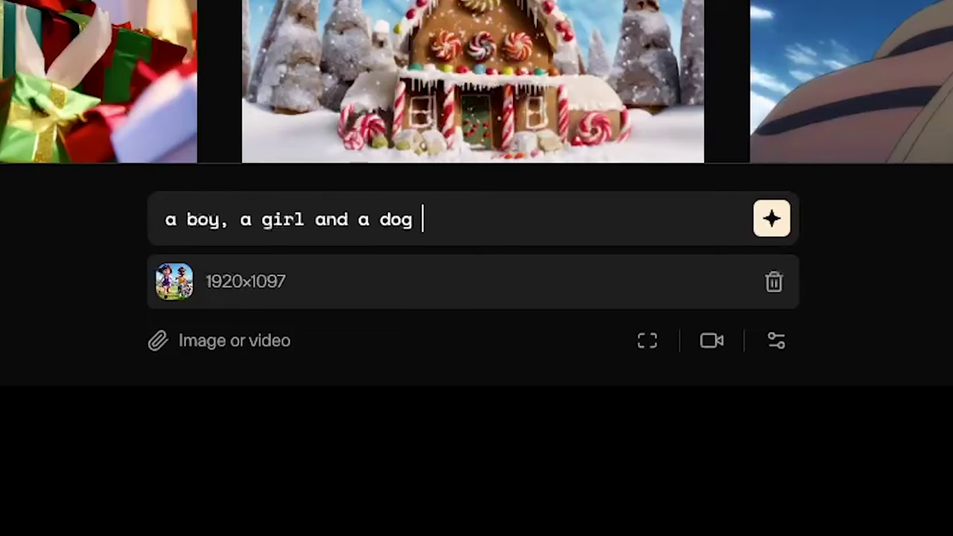
{"action": "type", "text": " are running thro"}
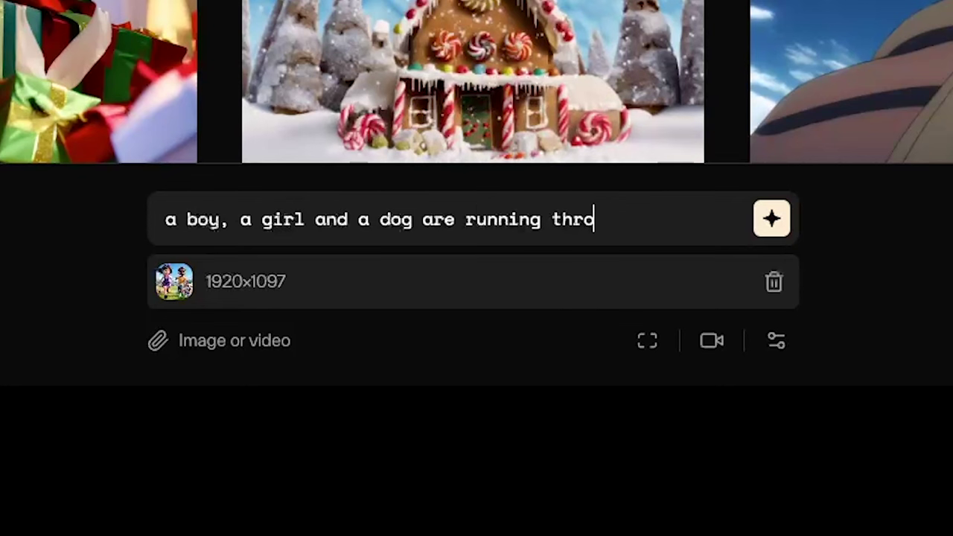
{"action": "type", "text": "ugh the meadow, pixar styl"}
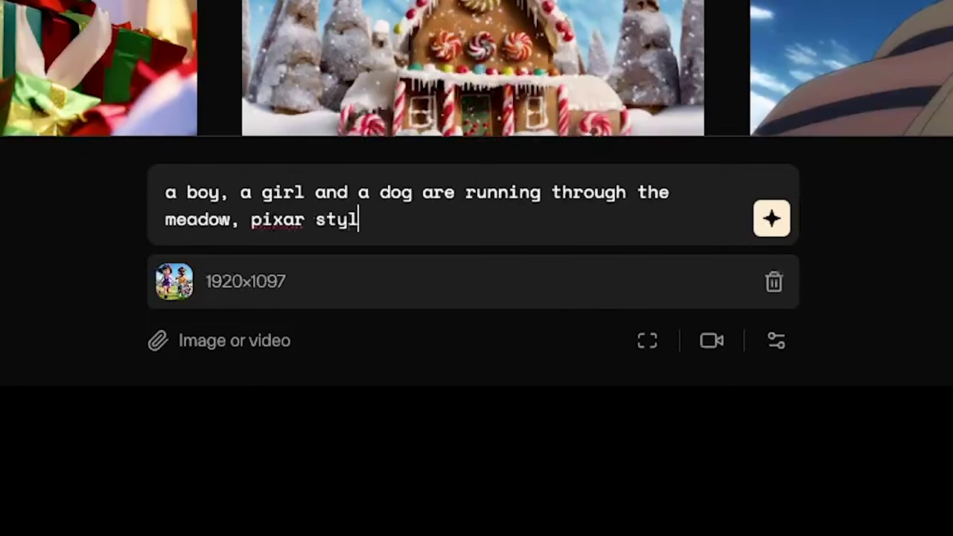
{"action": "key", "text": "BackSpace"}
{"action": "key", "text": "BackSpace"}
{"action": "key", "text": "BackSpace"}
{"action": "key", "text": "BackSpace"}
{"action": "type", "text": "3d animation style"}
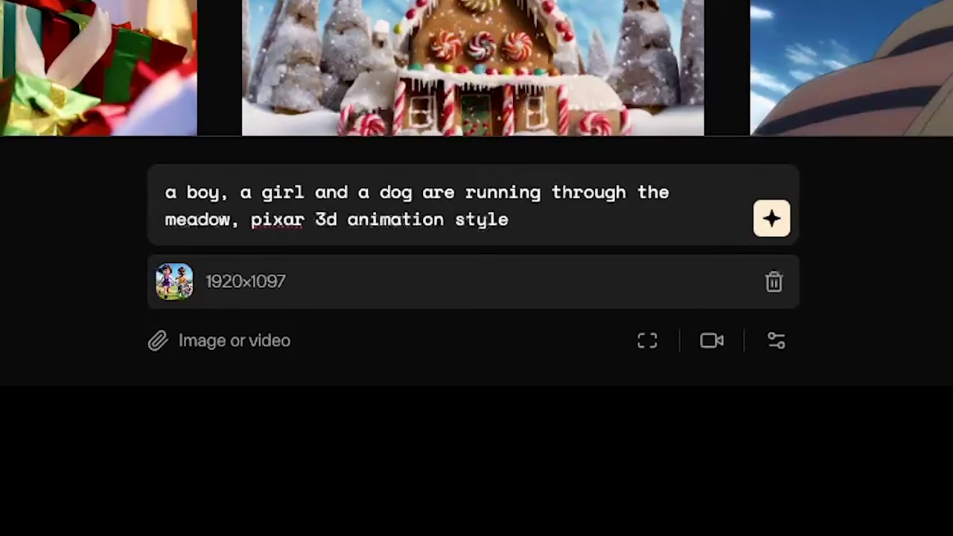
- Lower the frame rate to 16 and set motion strength to 0
{"action": "left_click", "coordinate": [646, 344]}
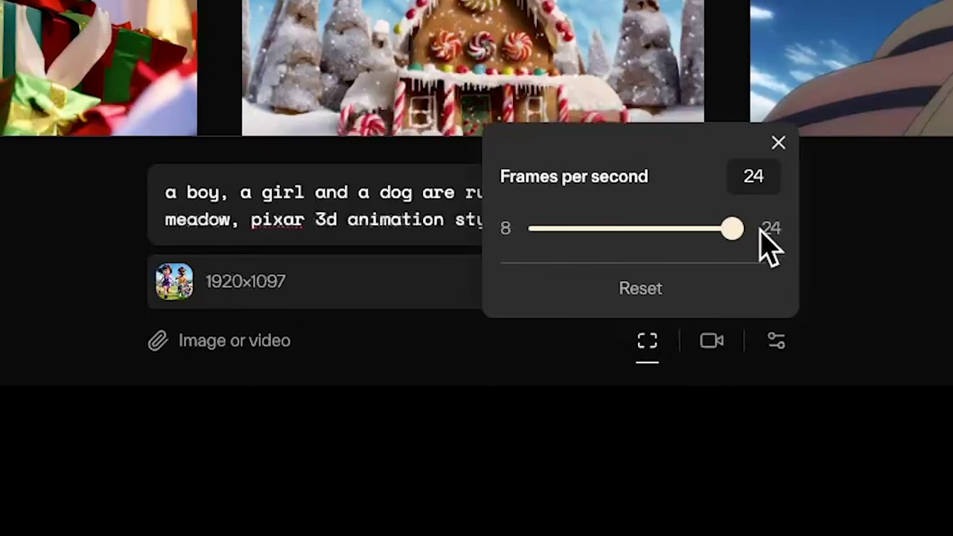
{"action": "mouse_move", "coordinate": [733, 229]}
{"action": "left_mouse_down"}
{"action": "mouse_move", "coordinate": [531, 230]}
{"action": "mouse_move", "coordinate": [749, 245]}
{"action": "mouse_move", "coordinate": [653, 246]}
{"action": "mouse_move", "coordinate": [727, 242]}
{"action": "left_mouse_up"}
{"action": "left_click", "coordinate": [826, 245]}
{"action": "left_click", "coordinate": [674, 488]}
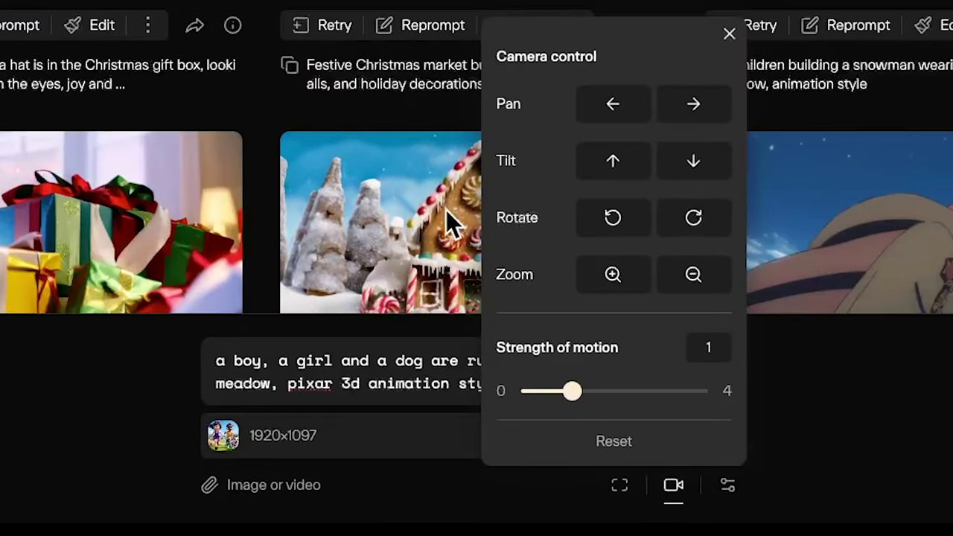
{"action": "left_click_drag", "start_coordinate": [573, 391], "coordinate": [592, 408]}
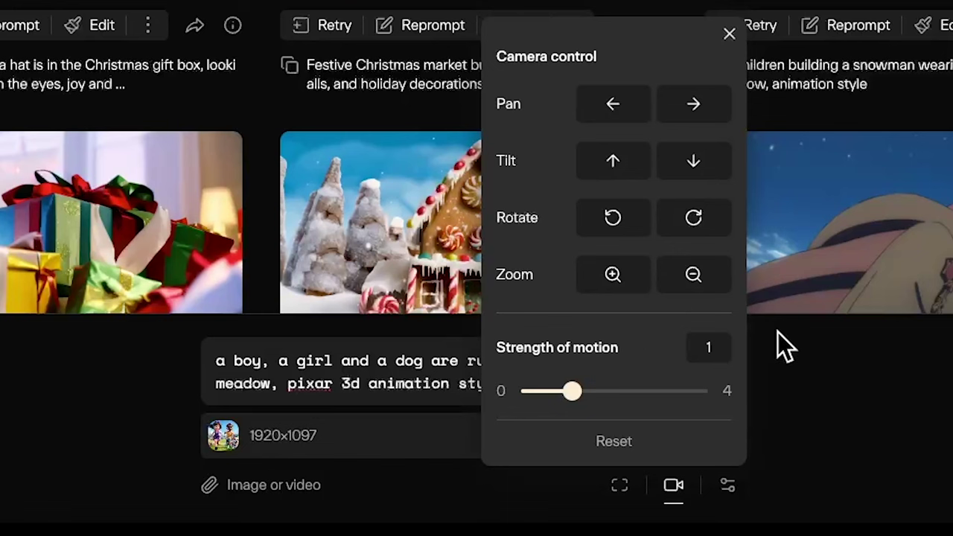
- Paste a negative prompt listing morphing, noisy, blurry and similar flaws into Parameters
{"action": "left_click", "coordinate": [728, 485]}
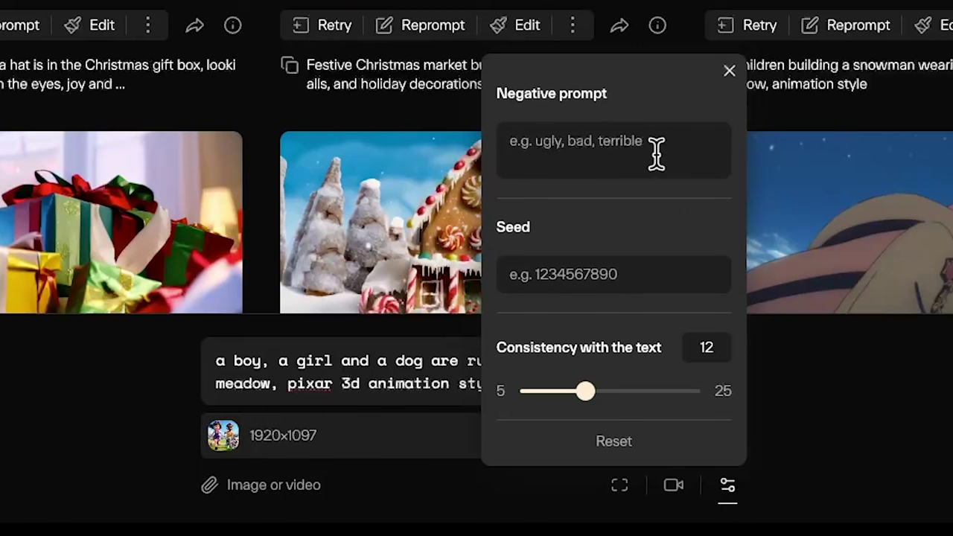
{"action": "left_click", "coordinate": [727, 134]}
{"action": "key", "text": "ctrl+v"}
{"action": "scroll", "coordinate": [728, 149], "scroll_direction": "down", "scroll_amount": 3}
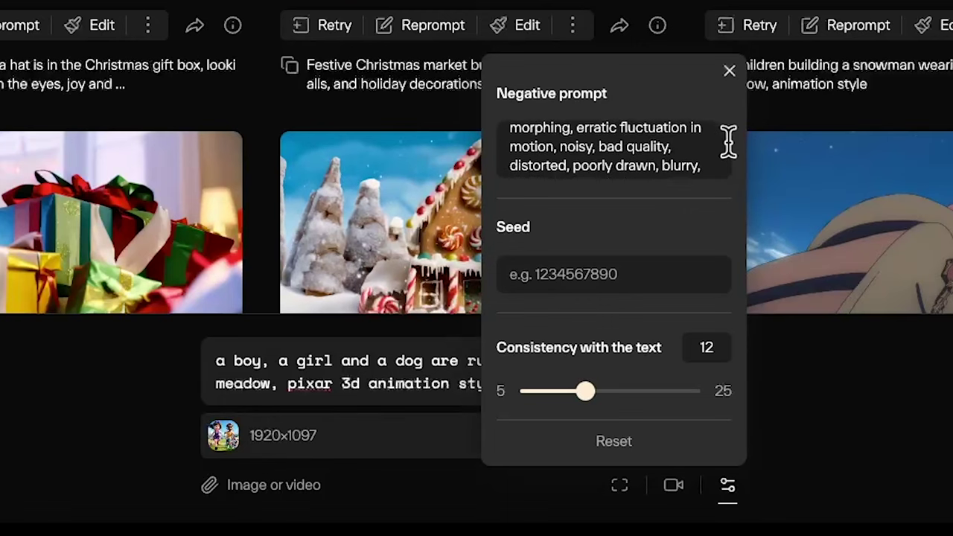
{"action": "scroll", "coordinate": [728, 160], "scroll_direction": "down", "scroll_amount": 2}
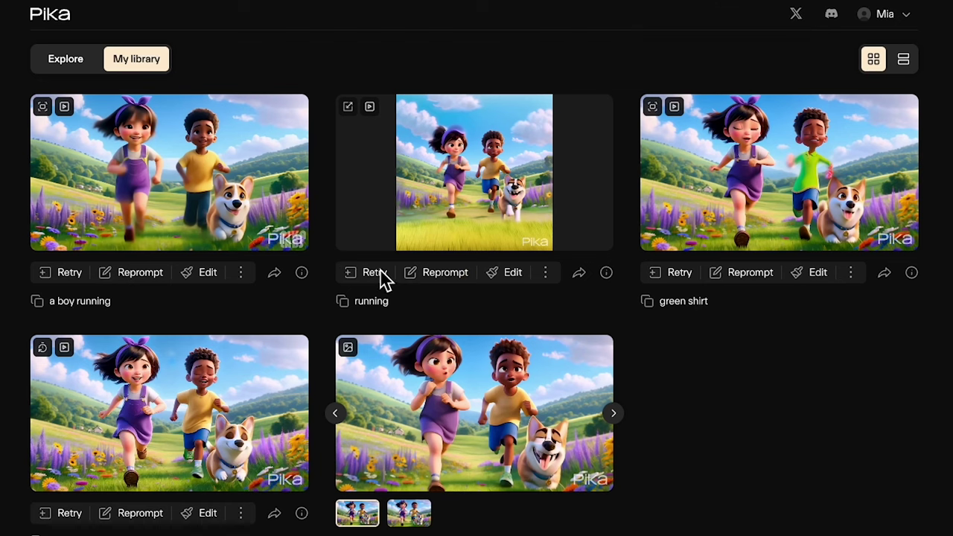
- Copy the earlier clip's seed value and raise consistency with the text to 12
{"action": "left_click", "coordinate": [302, 274]}
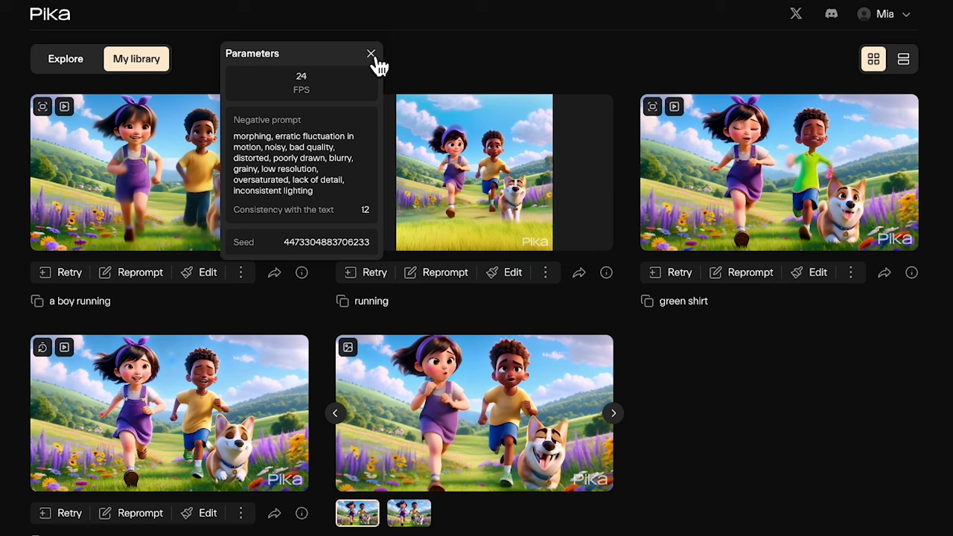
{"action": "double_click", "coordinate": [338, 242]}
{"action": "right_click", "coordinate": [345, 243]}
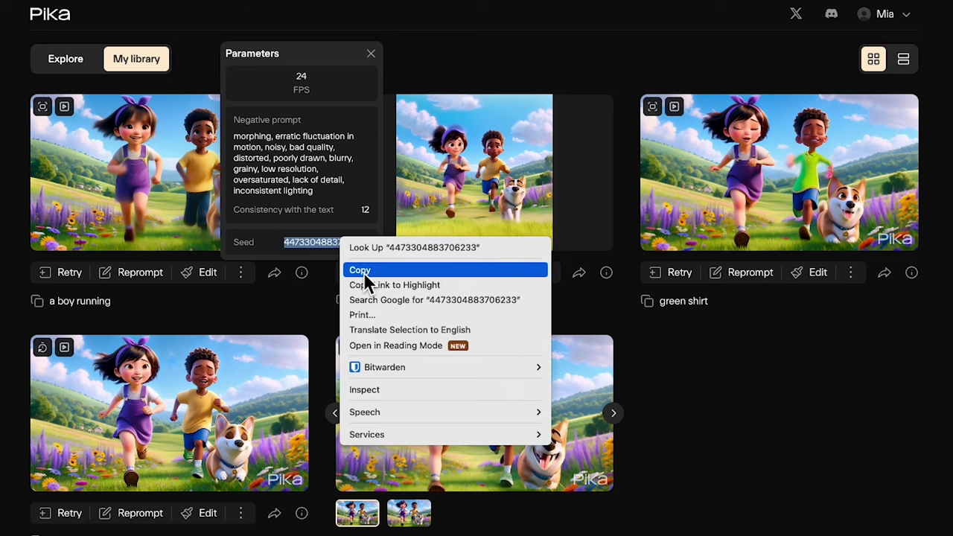
{"action": "left_click", "coordinate": [364, 271]}
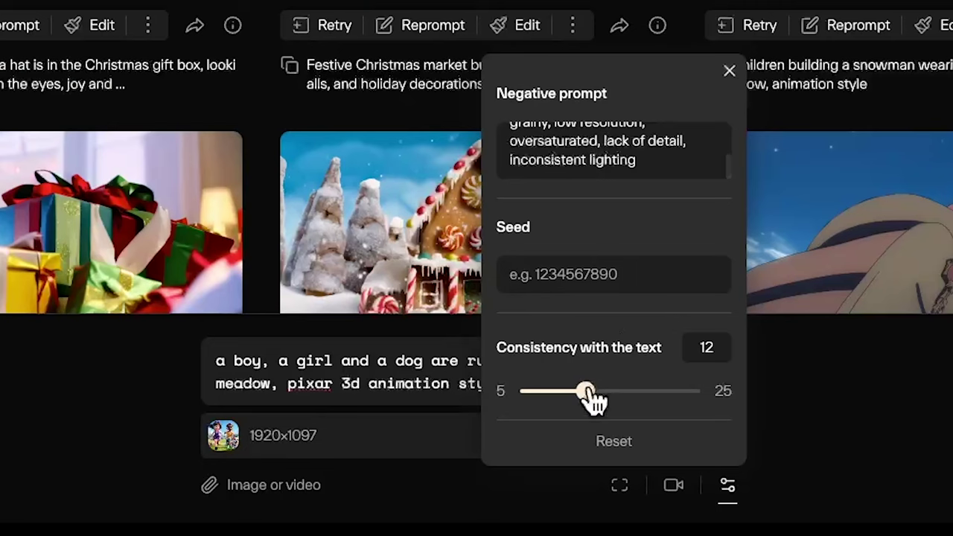
{"action": "left_click_drag", "start_coordinate": [587, 395], "coordinate": [596, 417]}
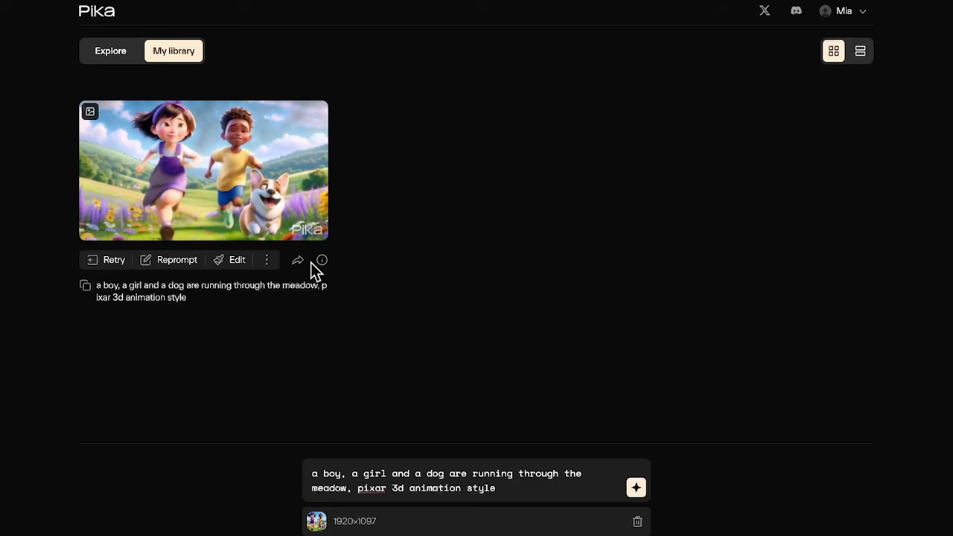
- Box the boy's shirt with Modify region and generate it as a 'green shirt'
{"action": "left_click", "coordinate": [267, 261]}
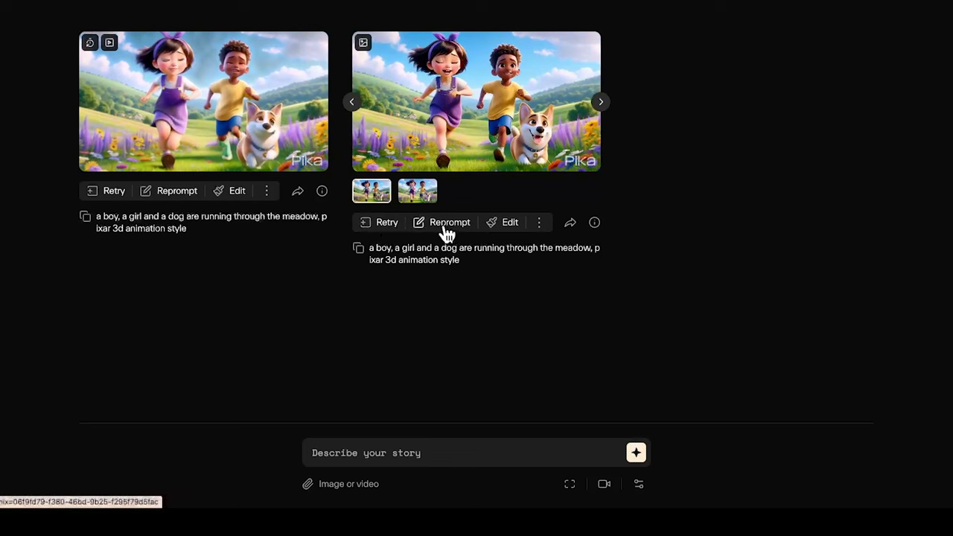
{"action": "left_click", "coordinate": [505, 223]}
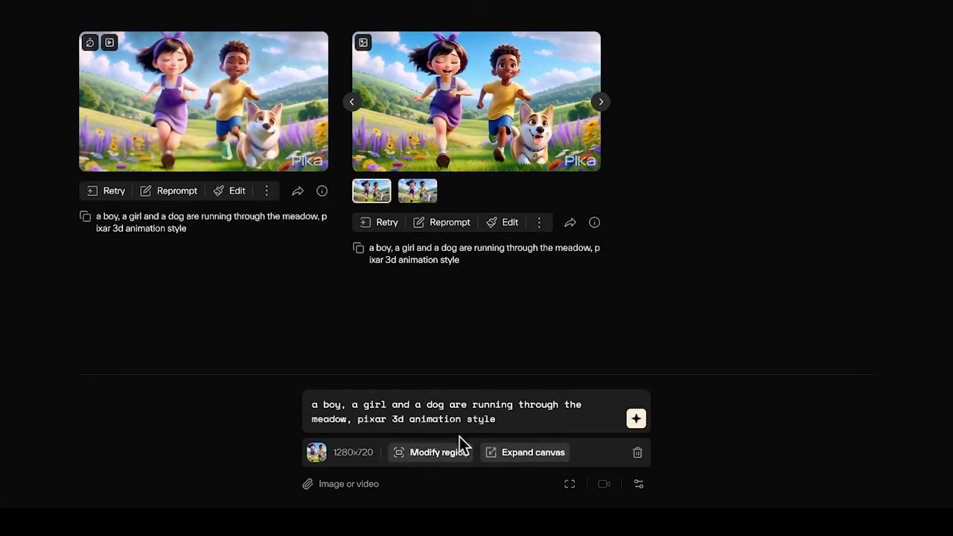
{"action": "left_click", "coordinate": [431, 454]}
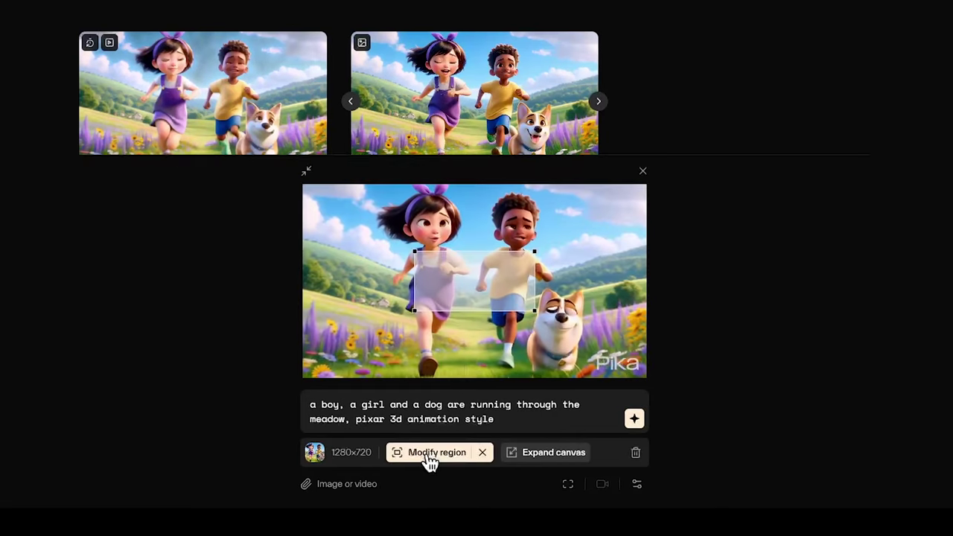
{"action": "left_click_drag", "start_coordinate": [503, 299], "coordinate": [455, 276]}
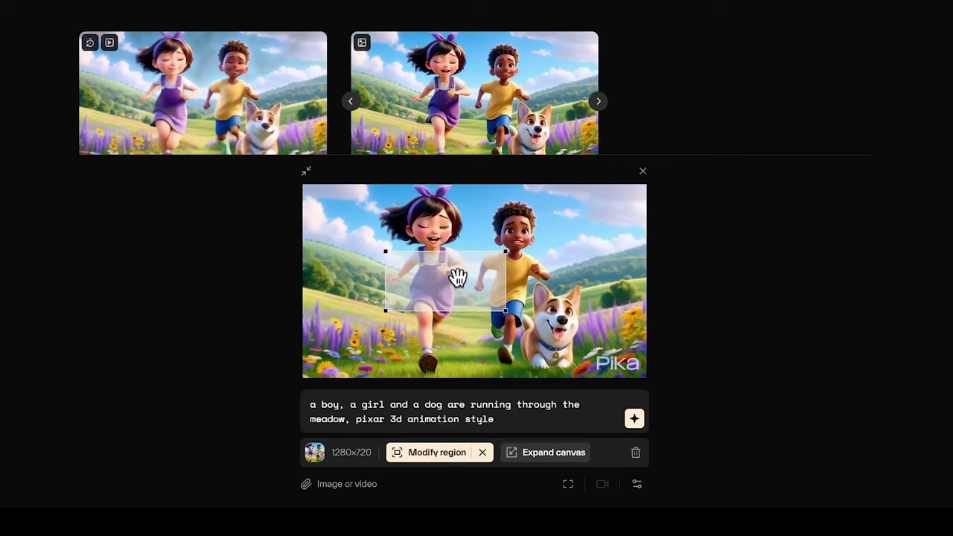
{"action": "left_click_drag", "start_coordinate": [494, 419], "coordinate": [283, 398]}
{"action": "type", "text": "green shirt"}
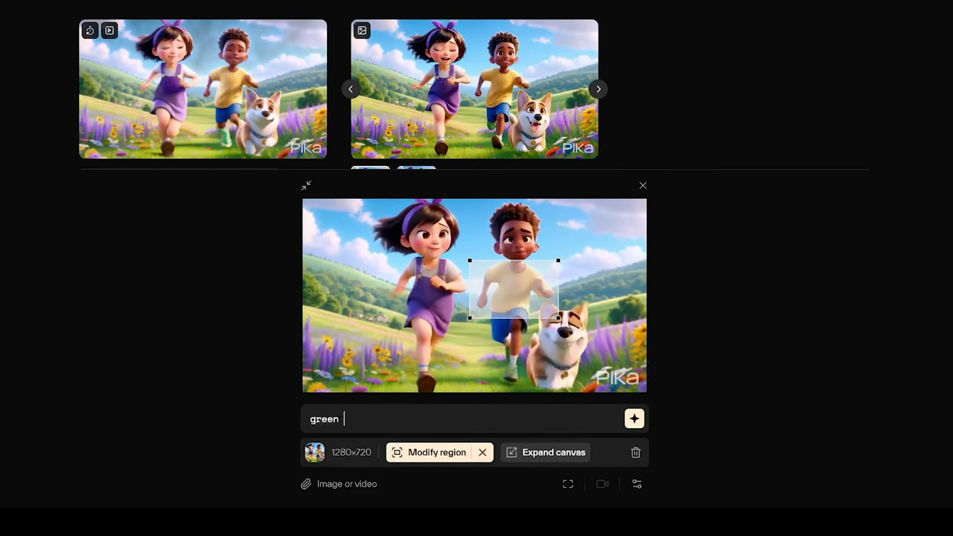
{"action": "left_click", "coordinate": [635, 421]}
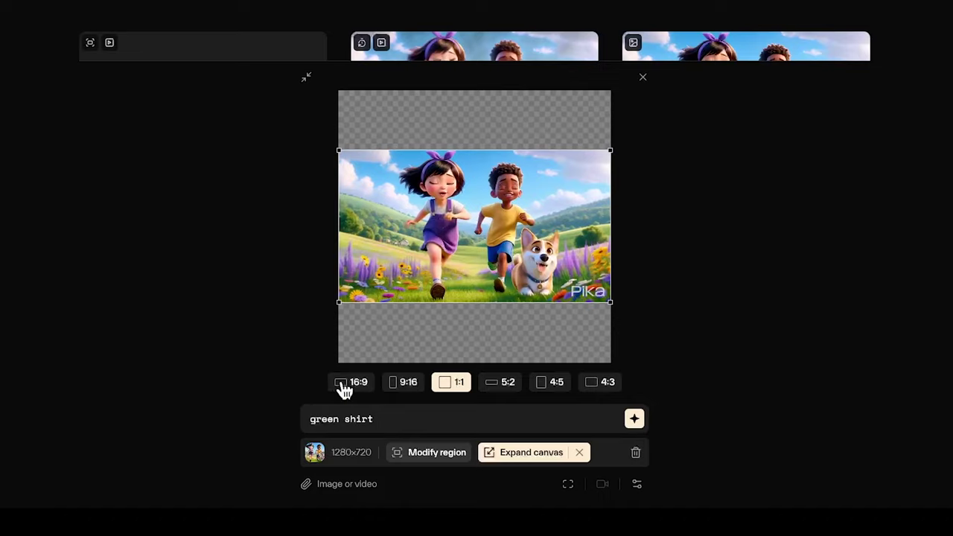
- Expand the canvas, comparing 16:9, 9:16, 1:1, 5:2 and 4:5 before settling on 4:3
{"action": "left_click", "coordinate": [344, 388]}
{"action": "left_click", "coordinate": [408, 387]}
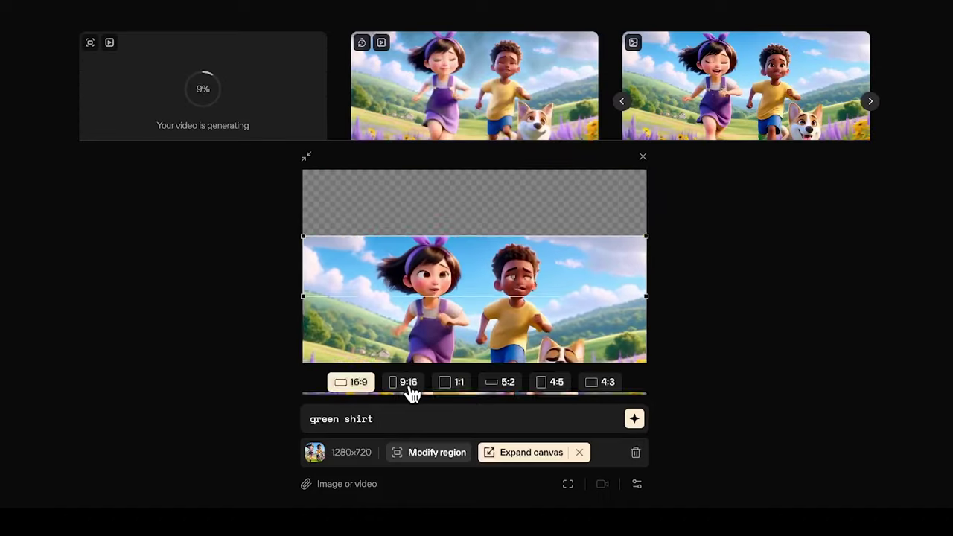
{"action": "left_click", "coordinate": [456, 387]}
{"action": "left_click", "coordinate": [504, 387]}
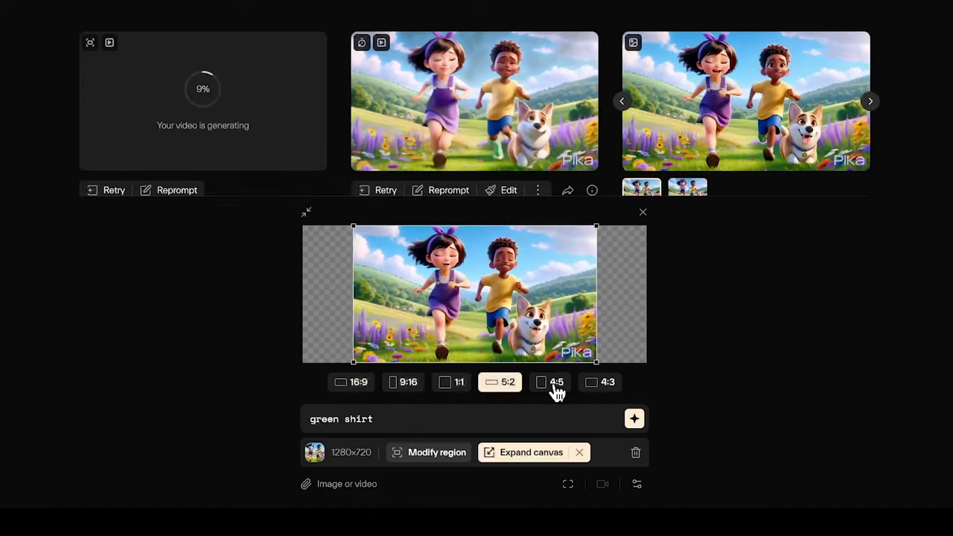
{"action": "left_click", "coordinate": [554, 387]}
{"action": "left_click", "coordinate": [607, 384]}
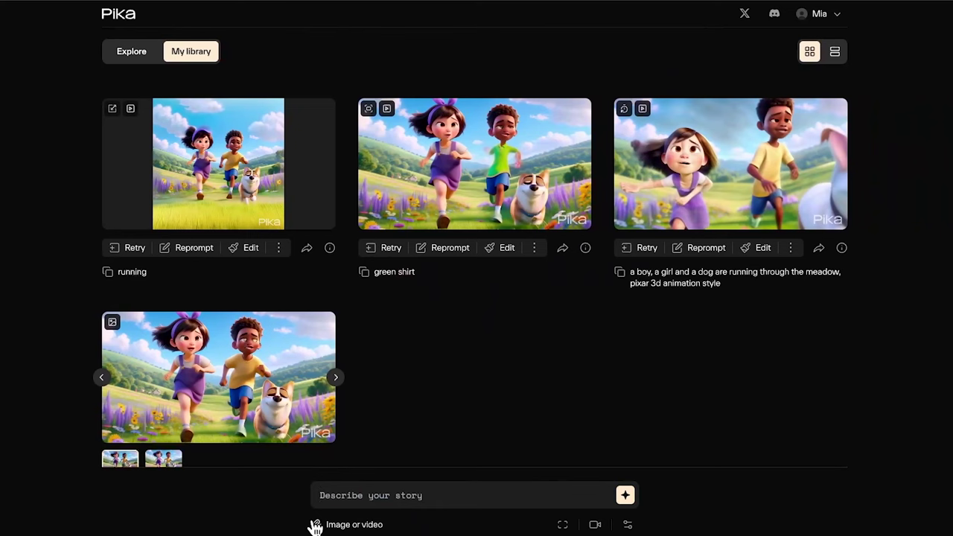
- Load the Montage video clip as the generation input
{"action": "left_click", "coordinate": [315, 526]}
{"action": "left_click", "coordinate": [287, 148]}
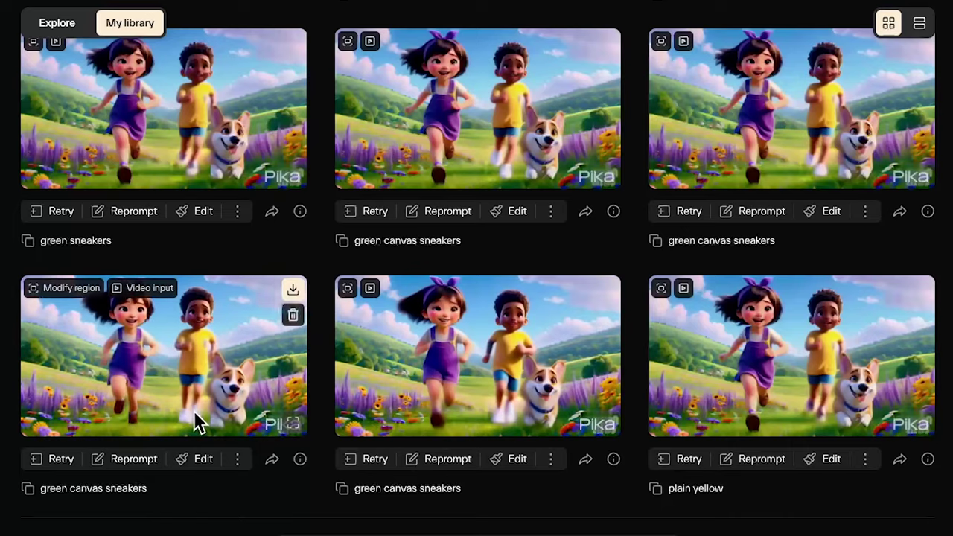
- Scroll through My library to compare the sneaker variations, including the GREEN color sneakers
{"action": "scroll", "coordinate": [246, 350], "scroll_direction": "up", "scroll_amount": 3}
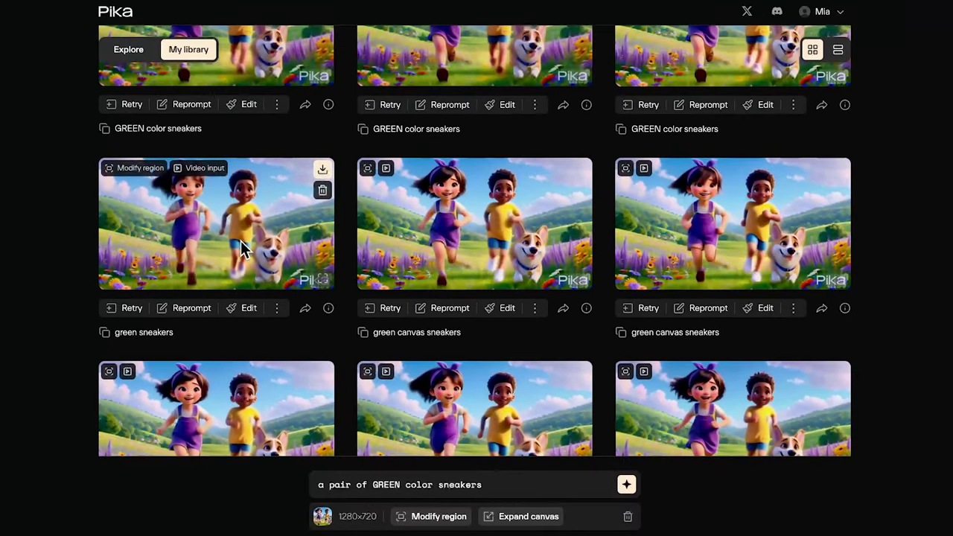
{"action": "scroll", "coordinate": [242, 246], "scroll_direction": "up", "scroll_amount": 1}
{"action": "scroll", "coordinate": [240, 242], "scroll_direction": "up", "scroll_amount": 2}
{"action": "scroll", "coordinate": [240, 242], "scroll_direction": "down", "scroll_amount": 4}
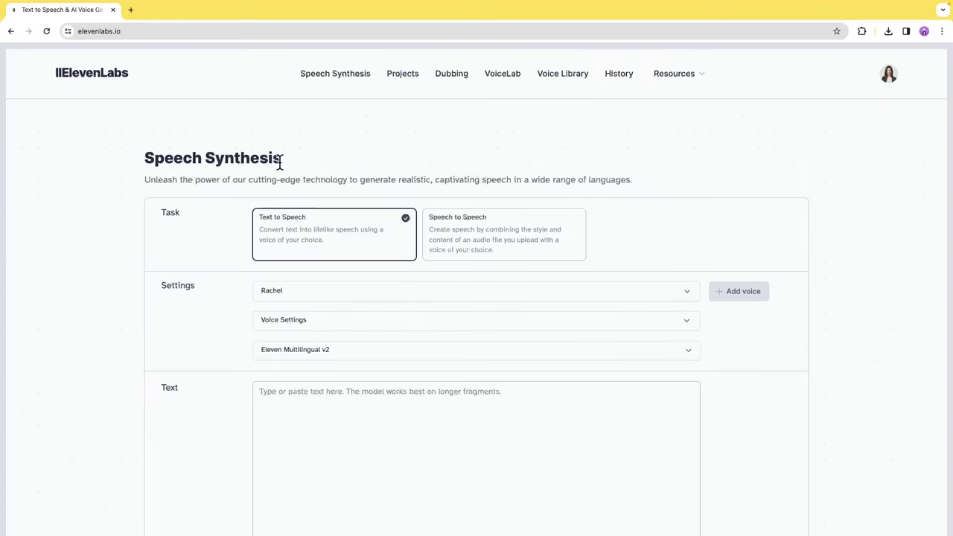
- Select the Bill voice after previewing its sample
{"action": "scroll", "coordinate": [288, 285], "scroll_direction": "down", "scroll_amount": 1}
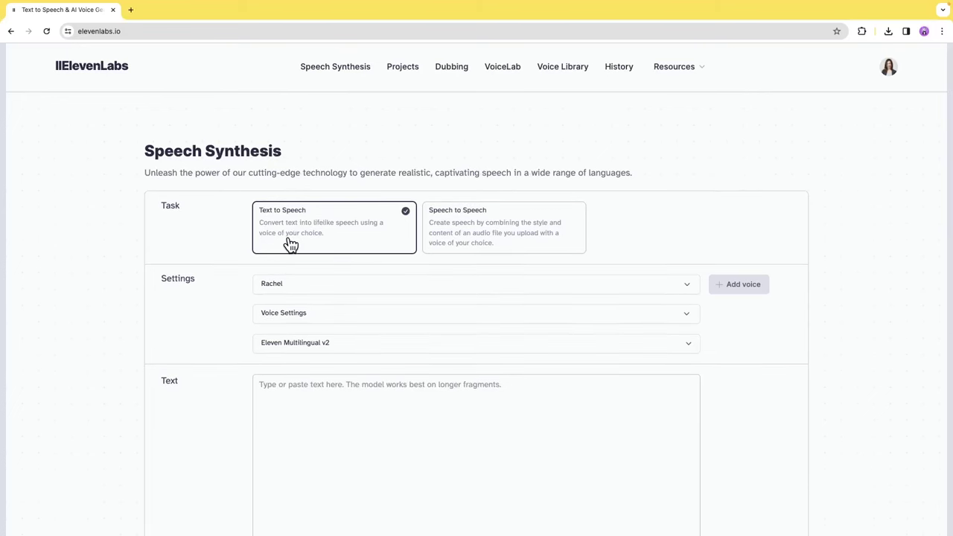
{"action": "scroll", "coordinate": [290, 246], "scroll_direction": "down", "scroll_amount": 2}
{"action": "left_click", "coordinate": [297, 248]}
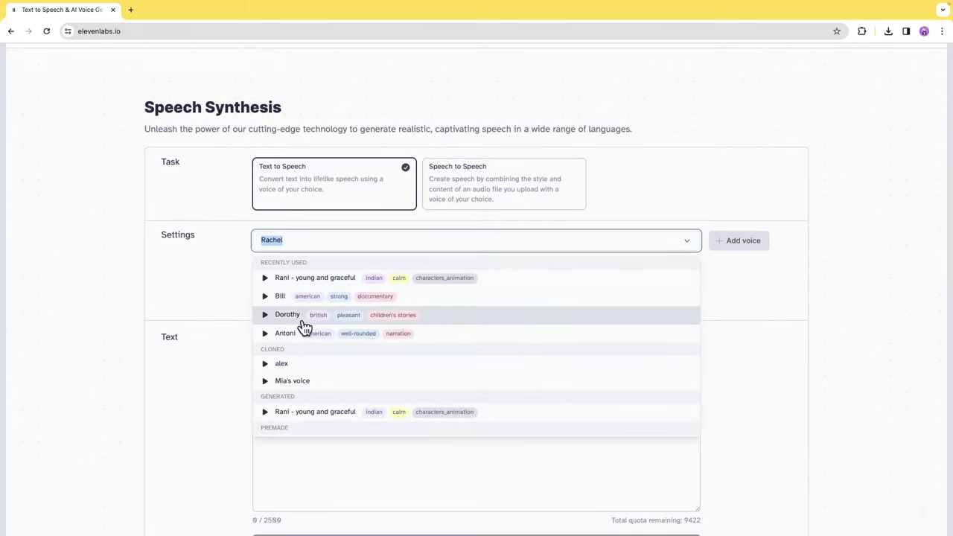
{"action": "scroll", "coordinate": [302, 331], "scroll_direction": "down", "scroll_amount": 6}
{"action": "left_click", "coordinate": [322, 331]}
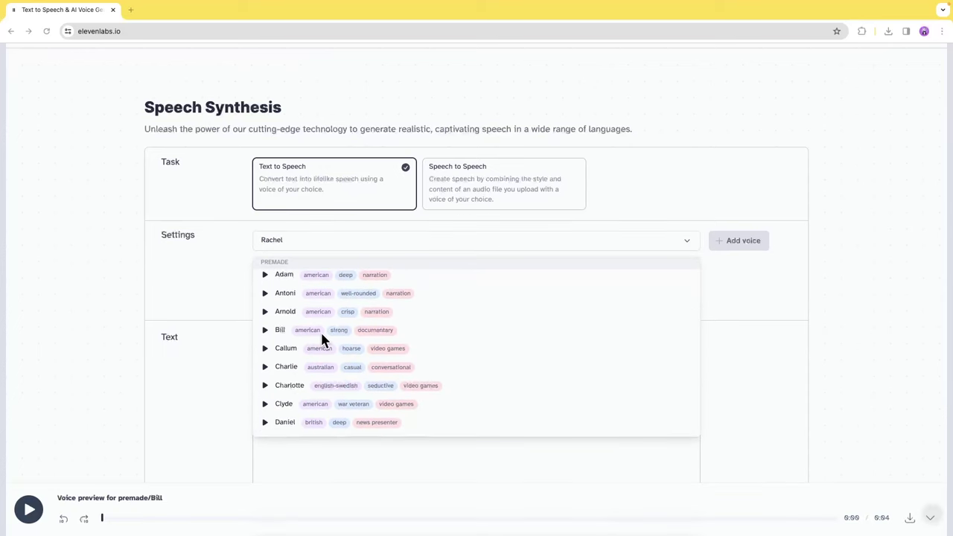
{"action": "left_click", "coordinate": [266, 332]}
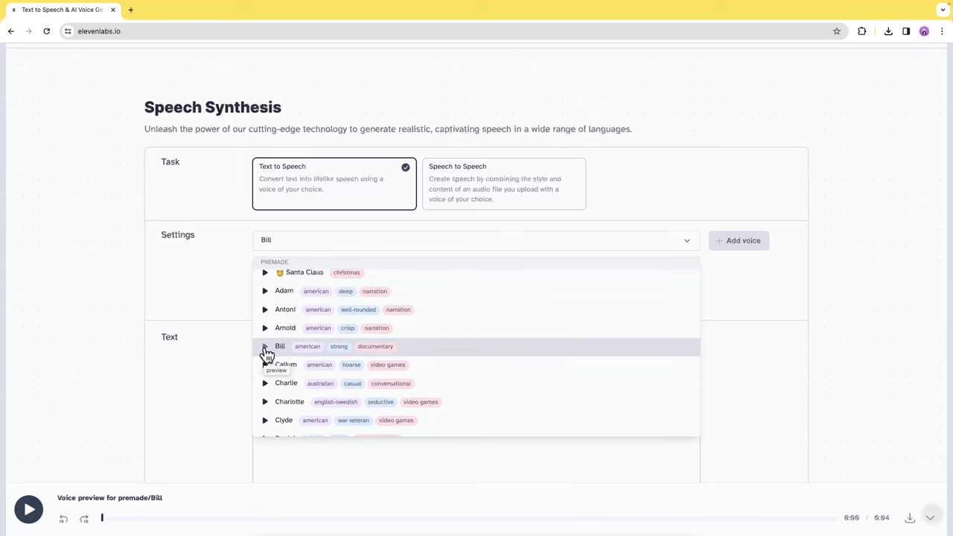
{"action": "left_click", "coordinate": [276, 349]}
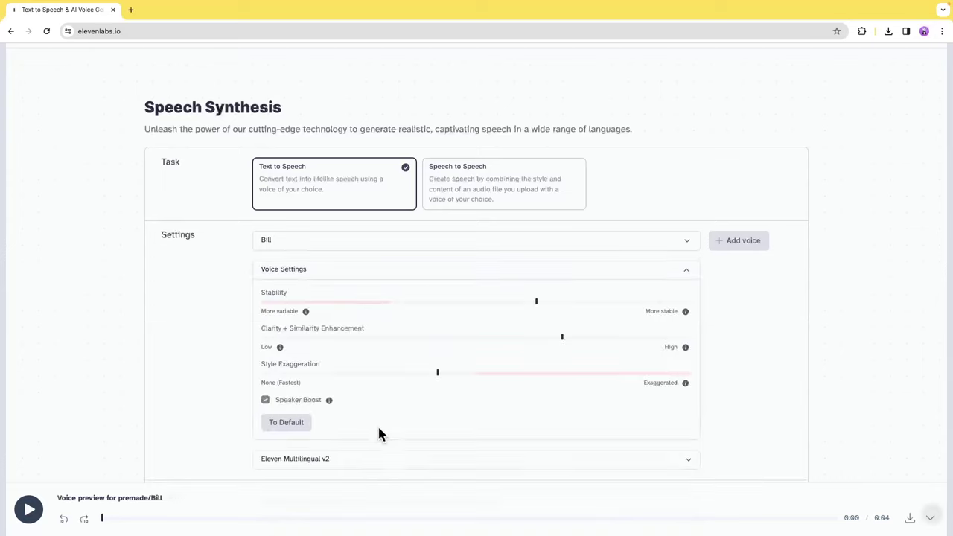
- Paste the line 'In Maplewood, a town where every story begins with a memory…' and generate speech
{"action": "left_click", "coordinate": [389, 270]}
{"action": "left_click", "coordinate": [372, 301]}
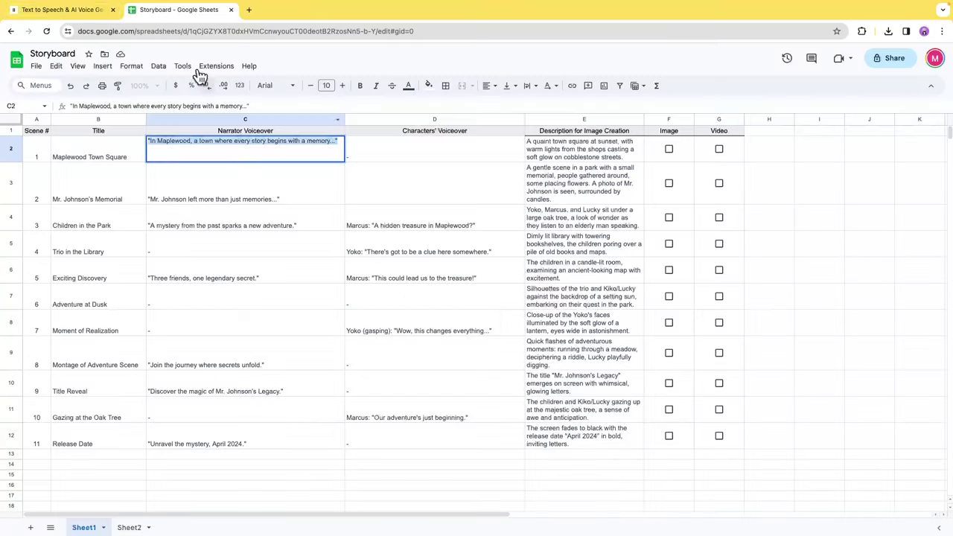
{"action": "left_click", "coordinate": [93, 12]}
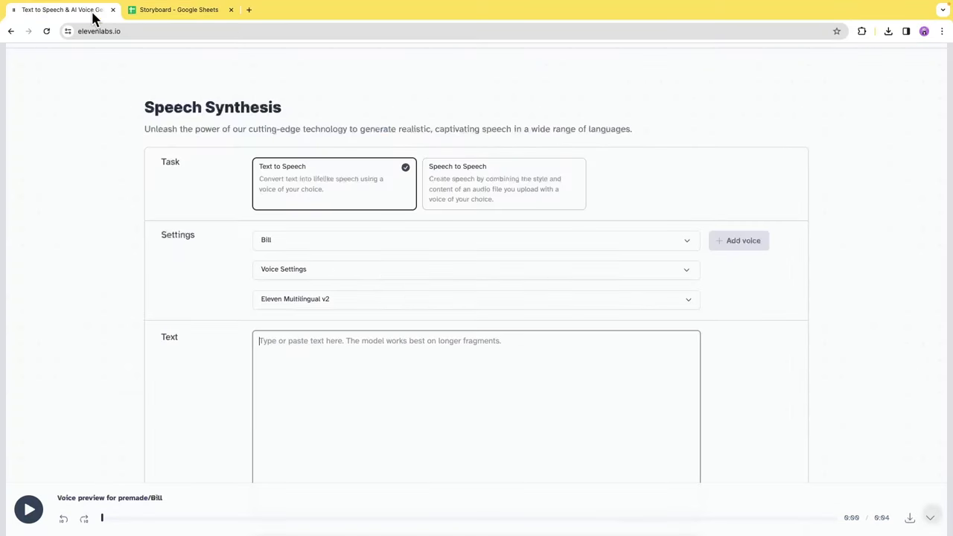
{"action": "left_click", "coordinate": [333, 355]}
{"action": "key", "text": "ctrl+v"}
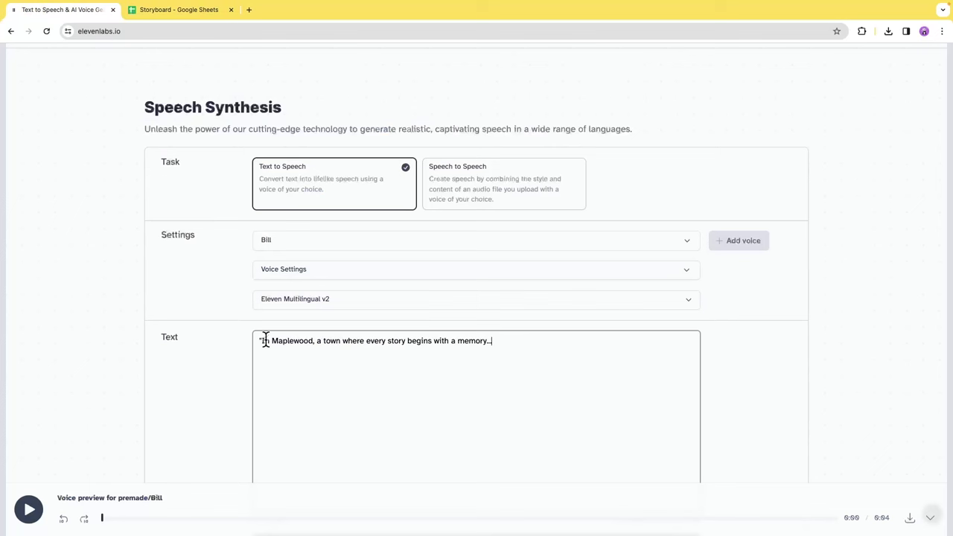
{"action": "scroll", "coordinate": [372, 372], "scroll_direction": "down", "scroll_amount": 2}
{"action": "left_click", "coordinate": [484, 470]}
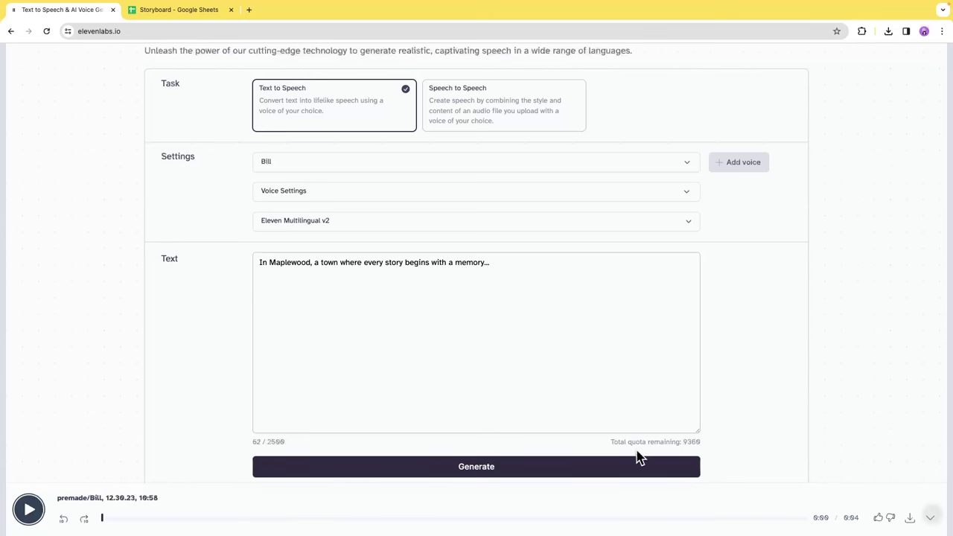
{"action": "scroll", "coordinate": [511, 279], "scroll_direction": "up", "scroll_amount": 2}
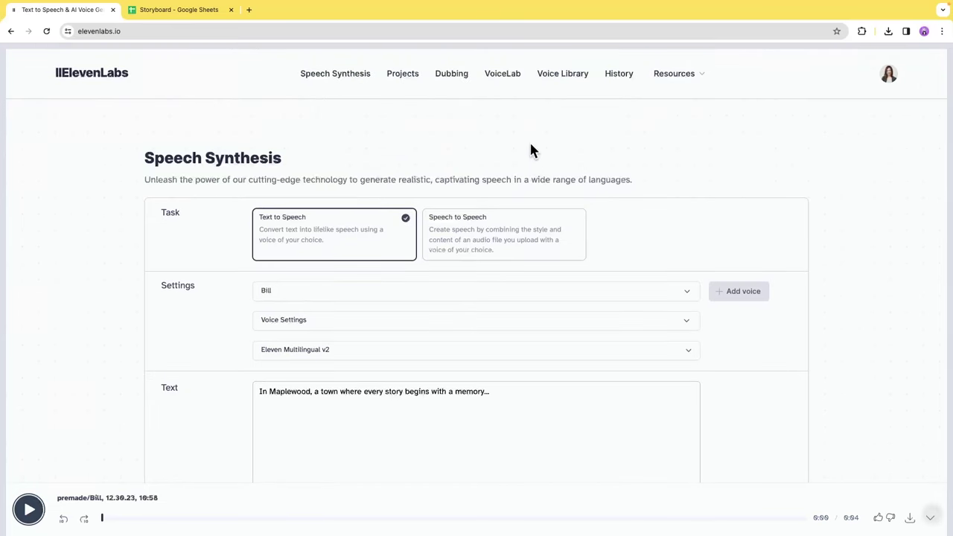
- Open the Voice Library and review its category, gender and age filters
{"action": "left_click", "coordinate": [569, 81]}
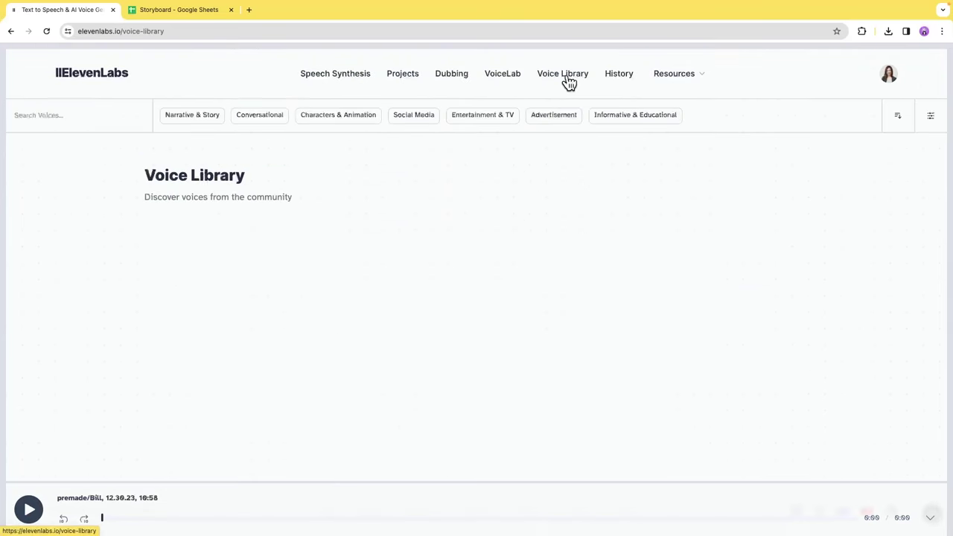
{"action": "left_click", "coordinate": [931, 119]}
{"action": "left_click", "coordinate": [145, 148]}
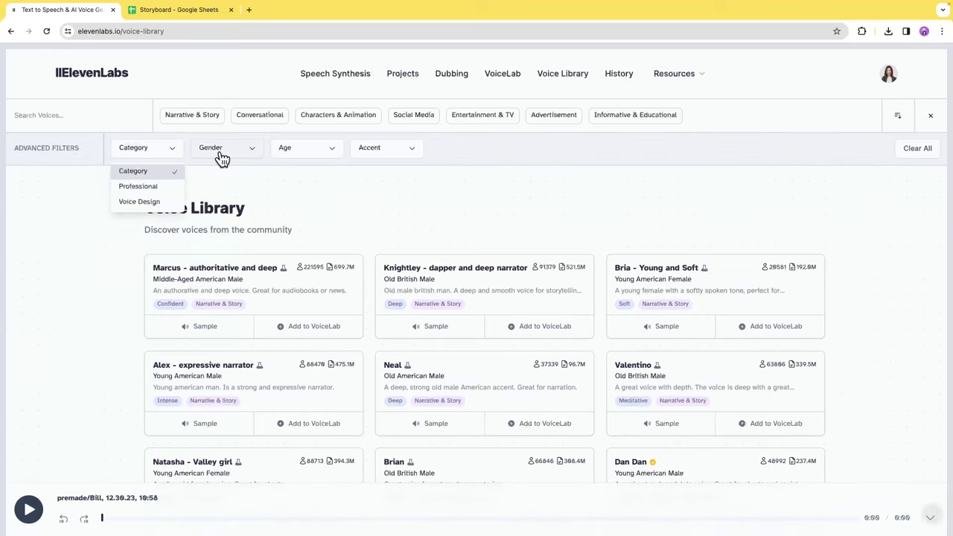
{"action": "left_click", "coordinate": [221, 155]}
{"action": "left_click", "coordinate": [297, 156]}
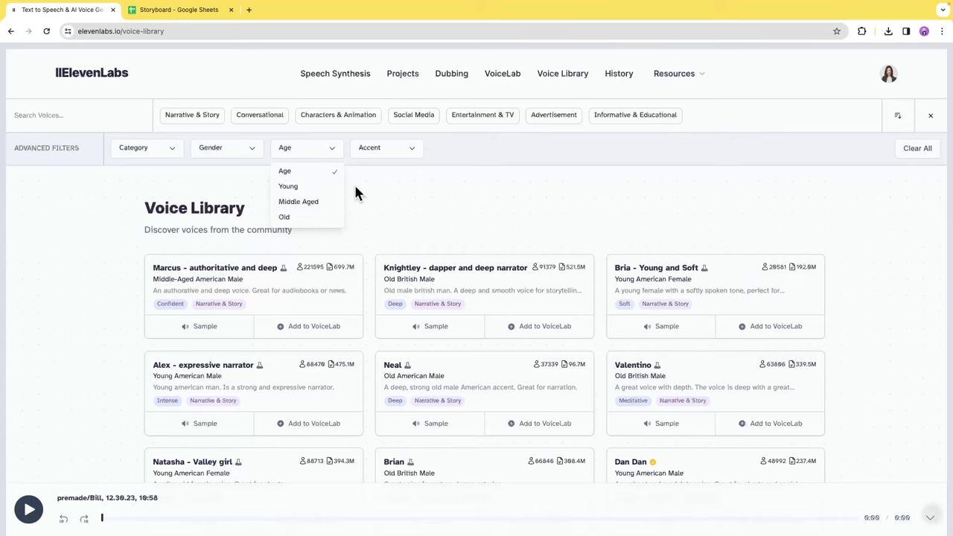
- Preview Erika's sample and add the Erika voice to VoiceLab
{"action": "scroll", "coordinate": [484, 336], "scroll_direction": "down", "scroll_amount": 10}
{"action": "left_click", "coordinate": [447, 326]}
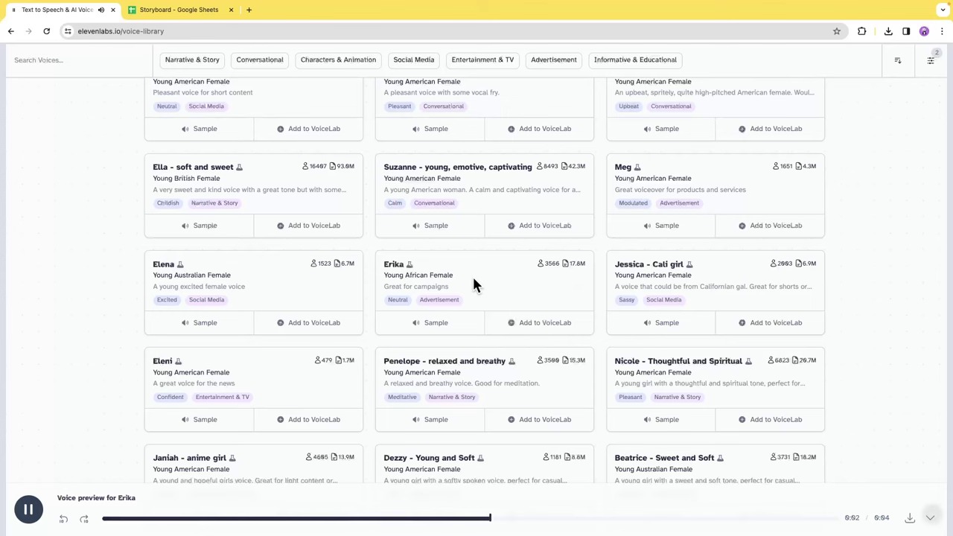
{"action": "left_click", "coordinate": [539, 324]}
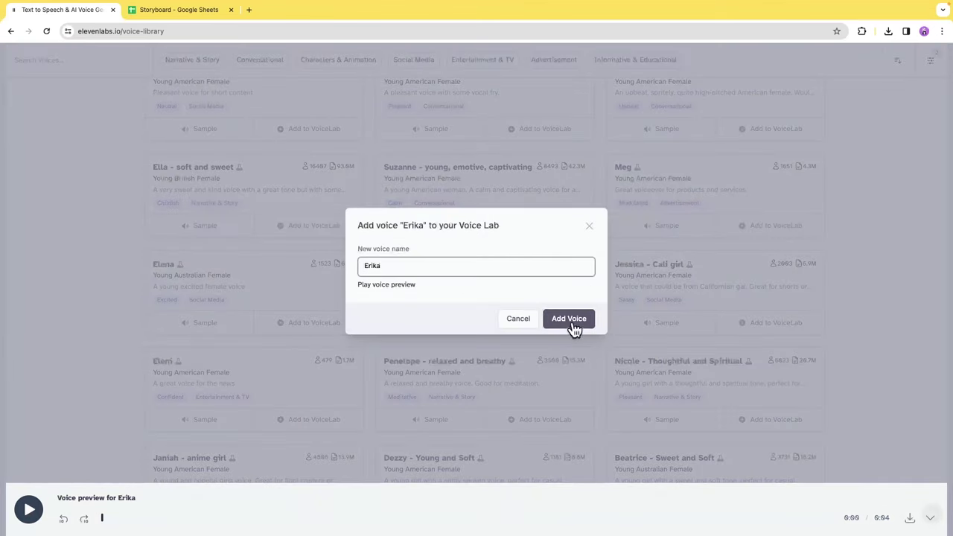
{"action": "left_click", "coordinate": [573, 325]}
{"action": "left_click", "coordinate": [570, 318]}
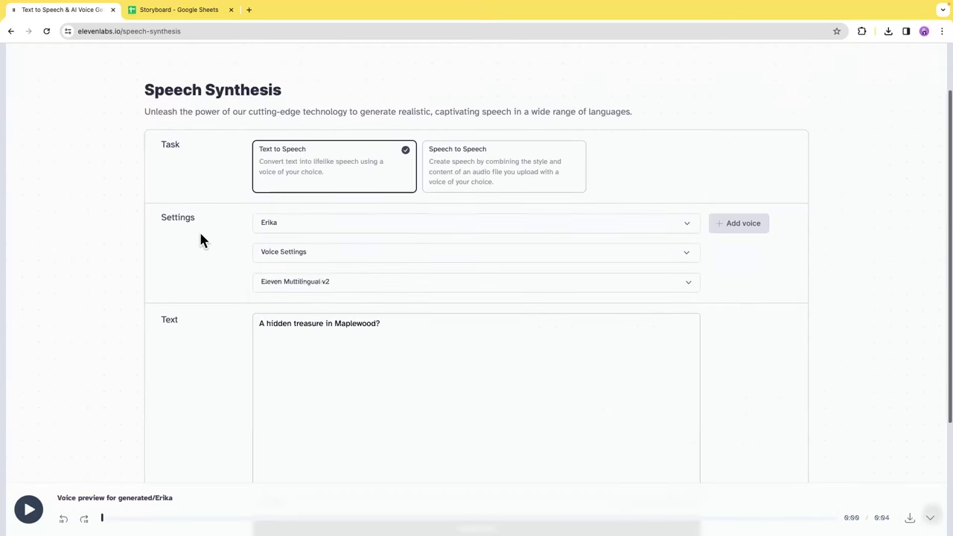
- Generate 'A hidden treasure in Maplewood?' with the Erika voice, then switch to the Speech to Speech task
{"action": "left_click", "coordinate": [307, 232]}
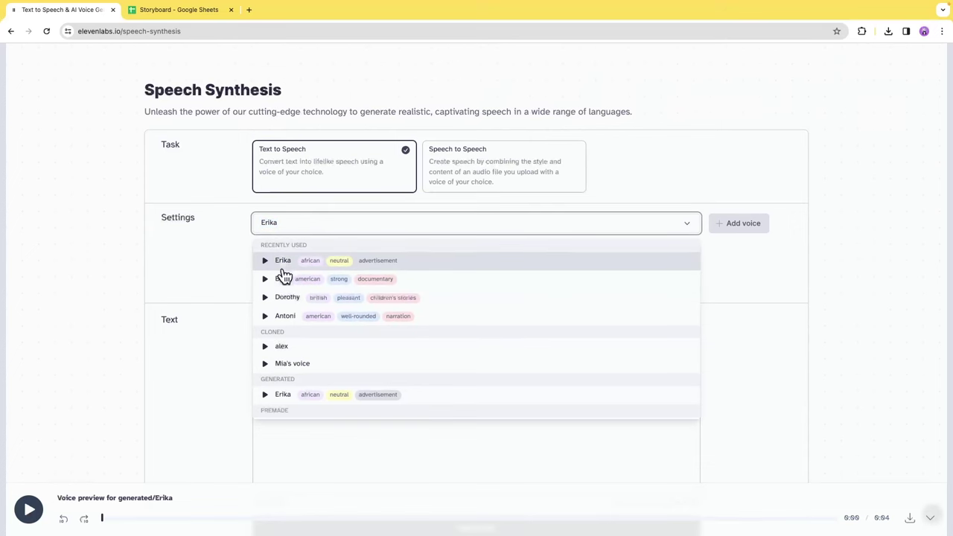
{"action": "left_click", "coordinate": [287, 397]}
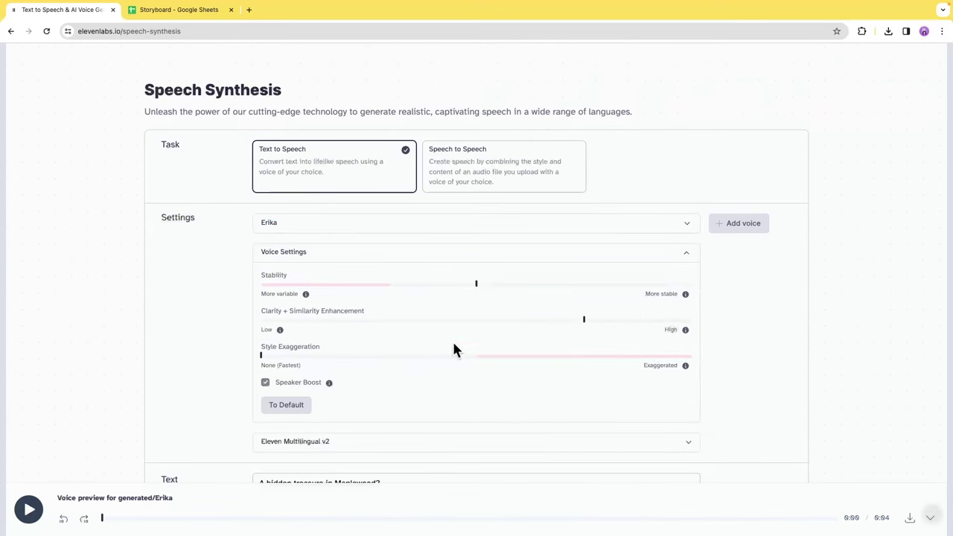
{"action": "left_click", "coordinate": [353, 451]}
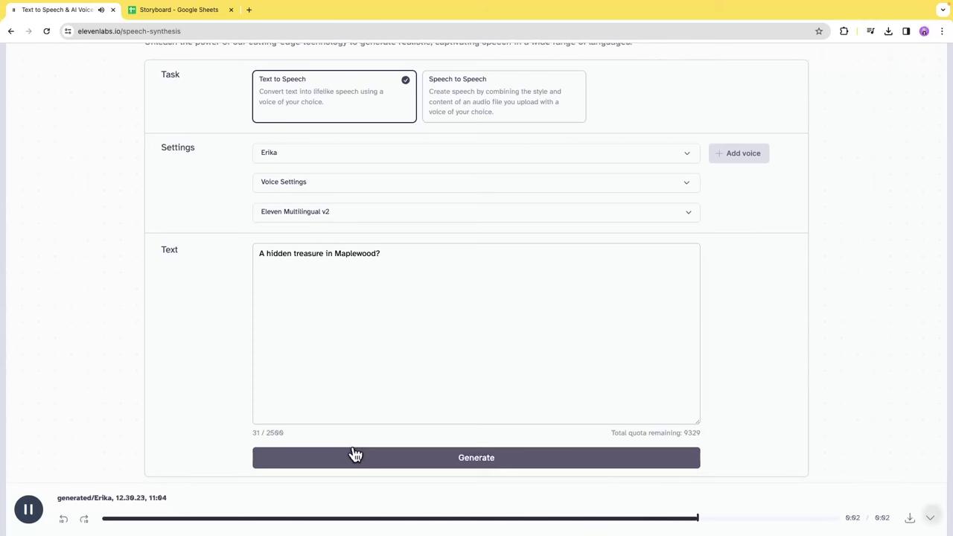
{"action": "scroll", "coordinate": [370, 213], "scroll_direction": "up", "scroll_amount": 2}
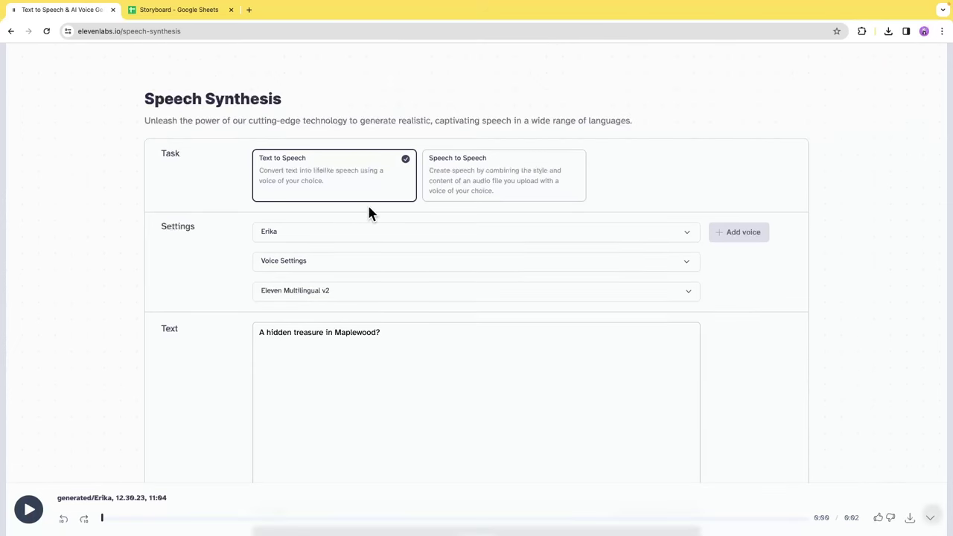
{"action": "left_click", "coordinate": [474, 186]}
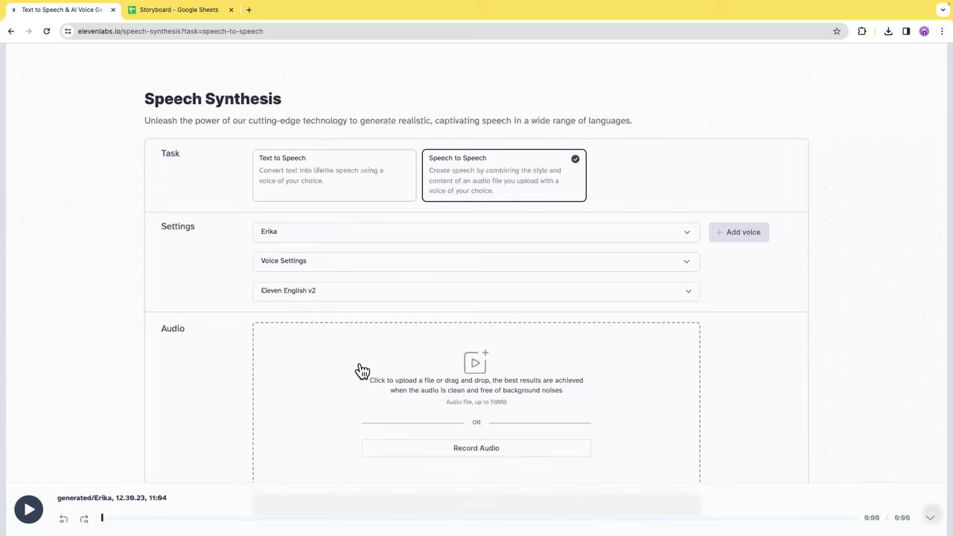
- Record a short microphone clip, play it back, and convert it into Erika's voice
{"action": "scroll", "coordinate": [468, 415], "scroll_direction": "down", "scroll_amount": 1}
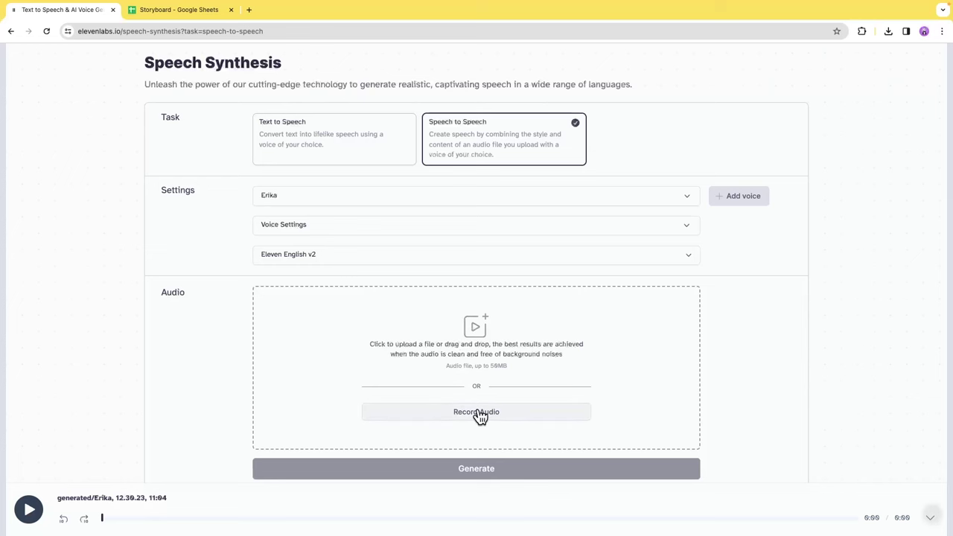
{"action": "scroll", "coordinate": [480, 417], "scroll_direction": "down", "scroll_amount": 1}
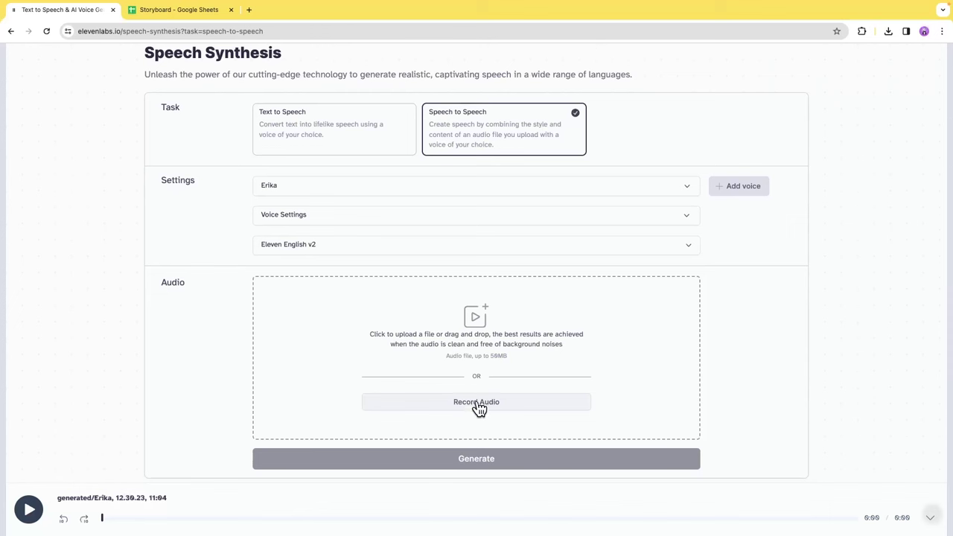
{"action": "left_click", "coordinate": [477, 403]}
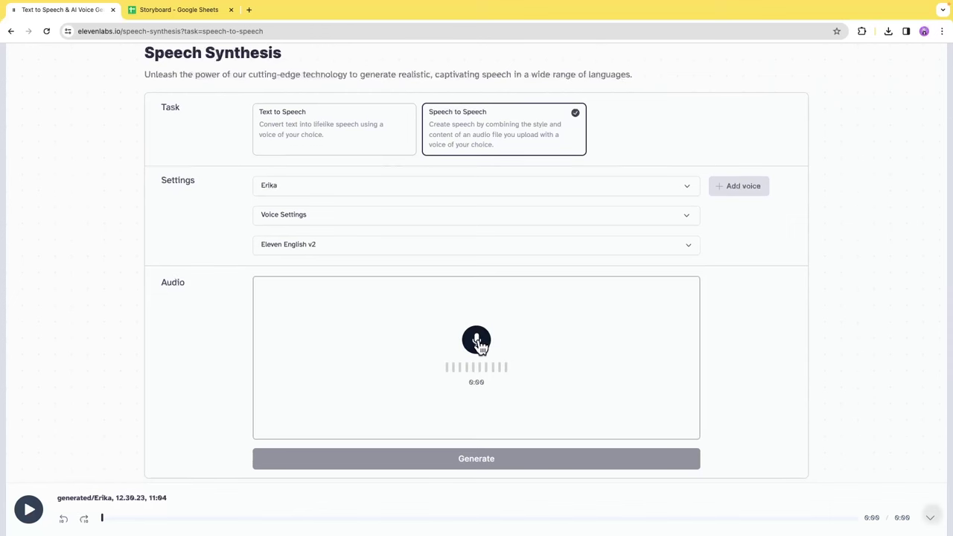
{"action": "left_click", "coordinate": [479, 341]}
{"action": "left_click", "coordinate": [490, 338]}
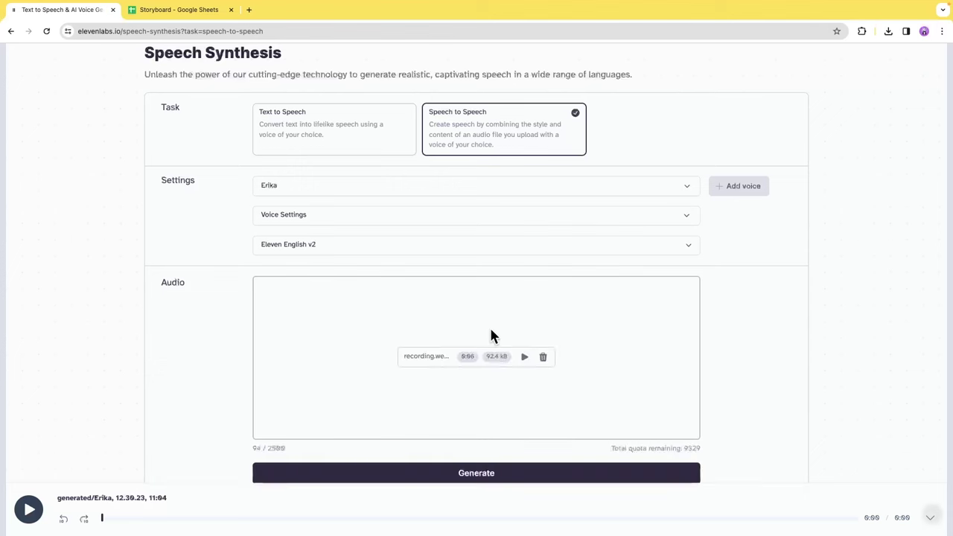
{"action": "left_click", "coordinate": [526, 359]}
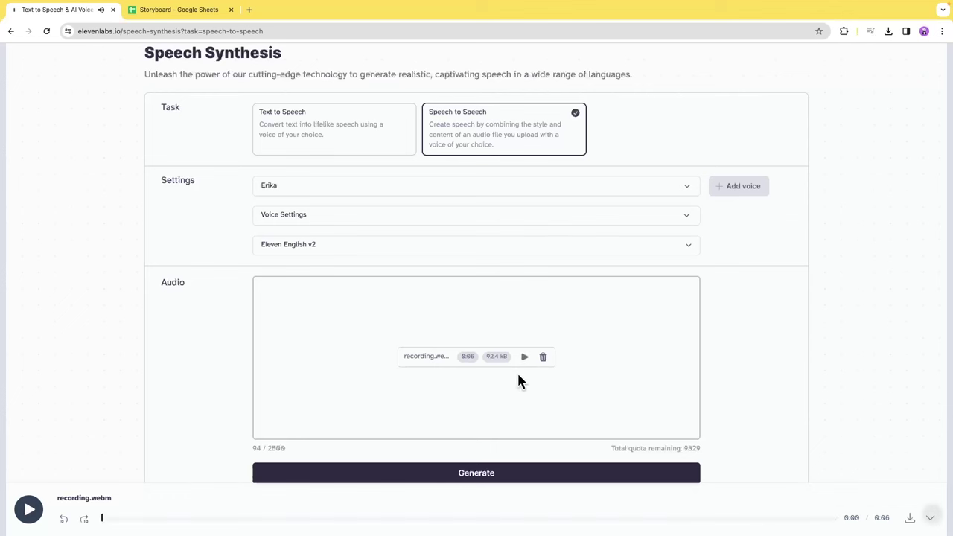
{"action": "left_click", "coordinate": [485, 480]}
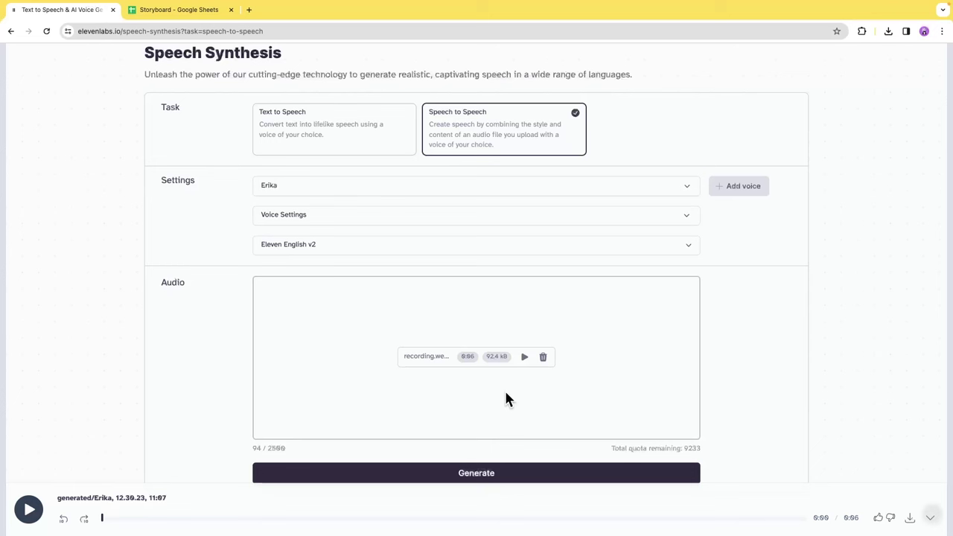
- Delete the recorded clip and record a fresh voice clip
{"action": "left_click", "coordinate": [543, 358]}
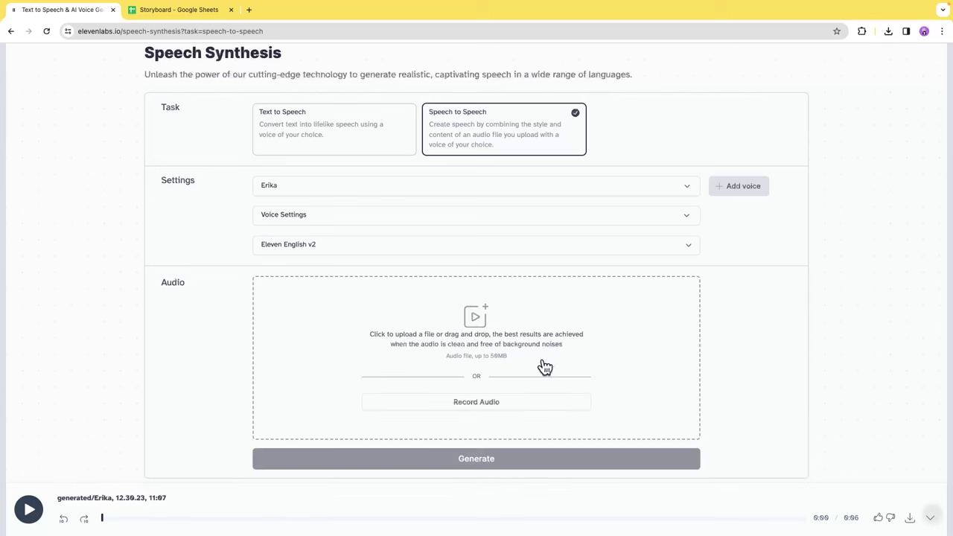
{"action": "left_click", "coordinate": [494, 403]}
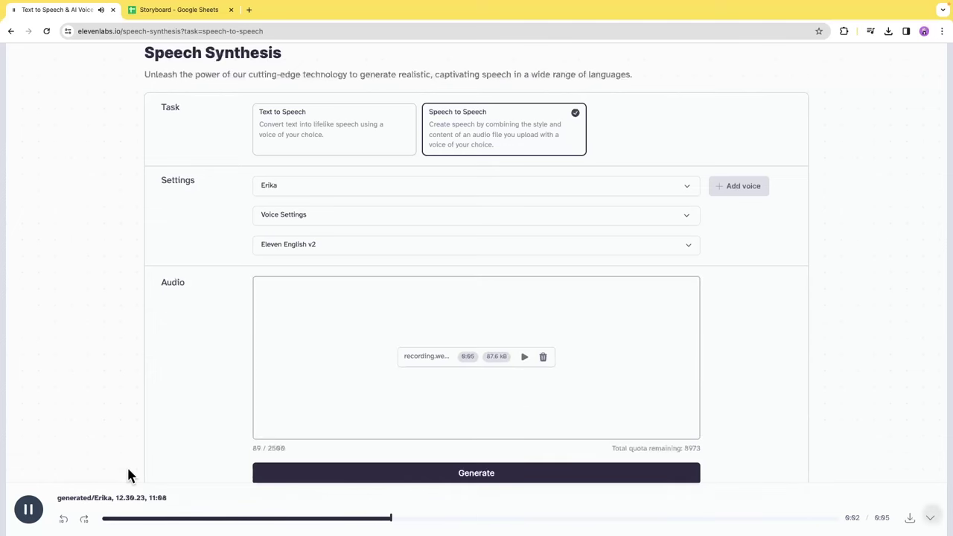
{"action": "scroll", "coordinate": [544, 355], "scroll_direction": "down", "scroll_amount": 1}
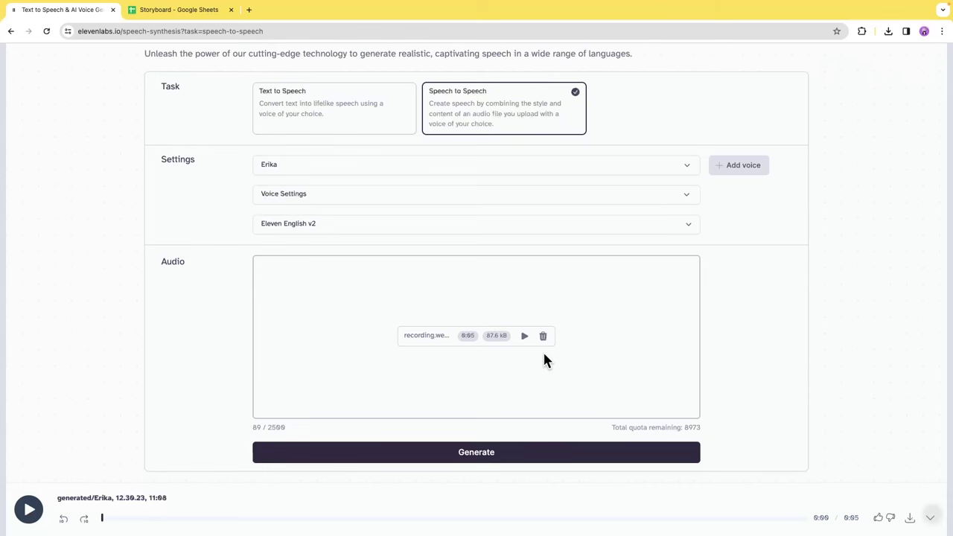
{"action": "scroll", "coordinate": [544, 355], "scroll_direction": "down", "scroll_amount": 1}
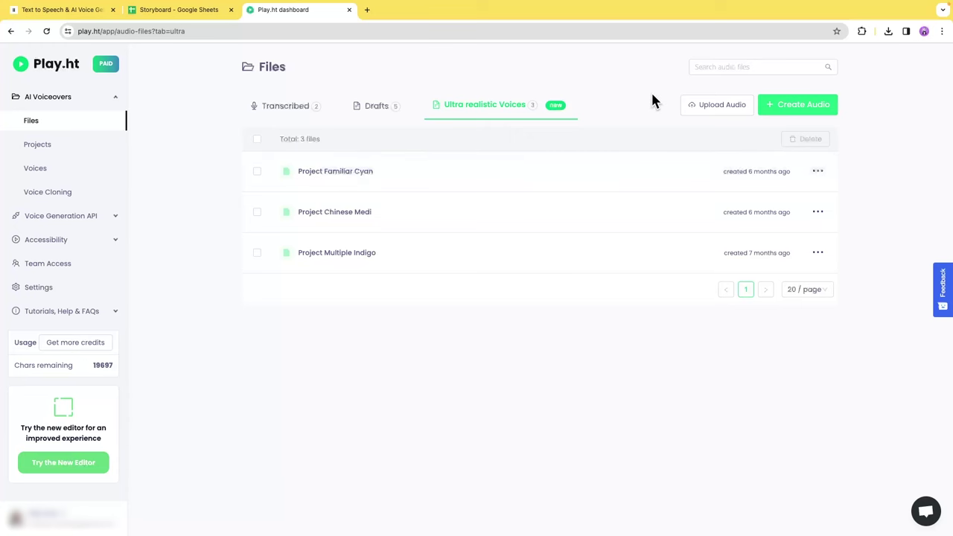
- Start a new Play.ht audio file and filter voices to Kids: Ana, Karen, Kevin, Scarlett
{"action": "left_click", "coordinate": [806, 110]}
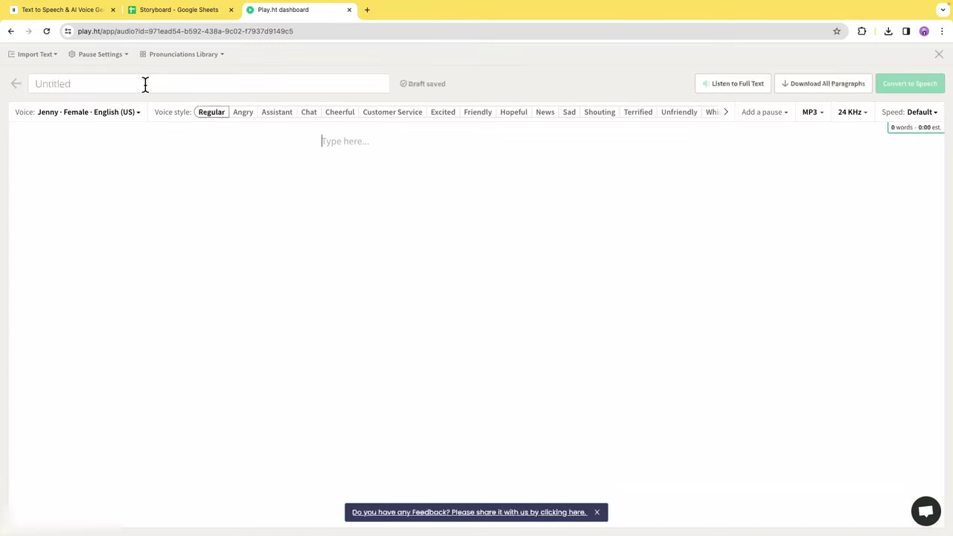
{"action": "left_click", "coordinate": [135, 113]}
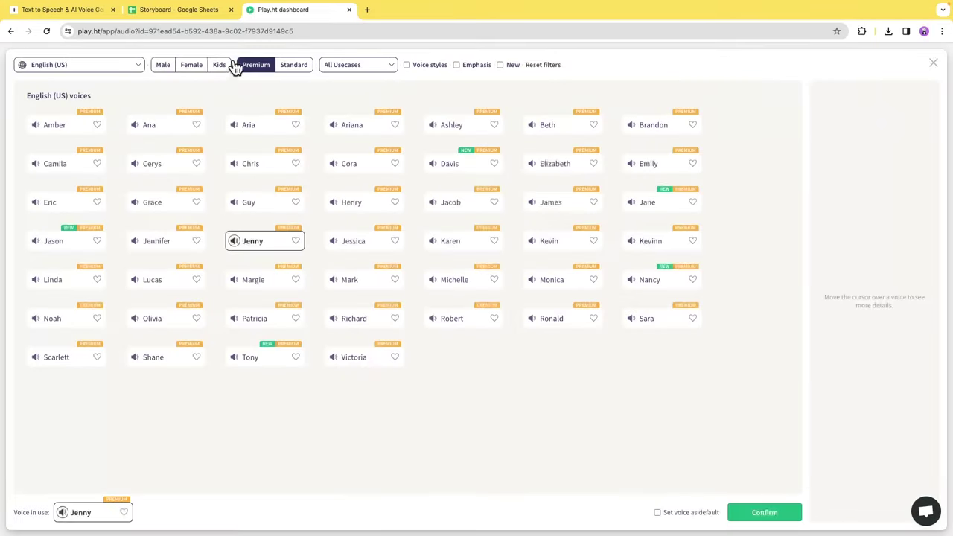
{"action": "left_click", "coordinate": [219, 66]}
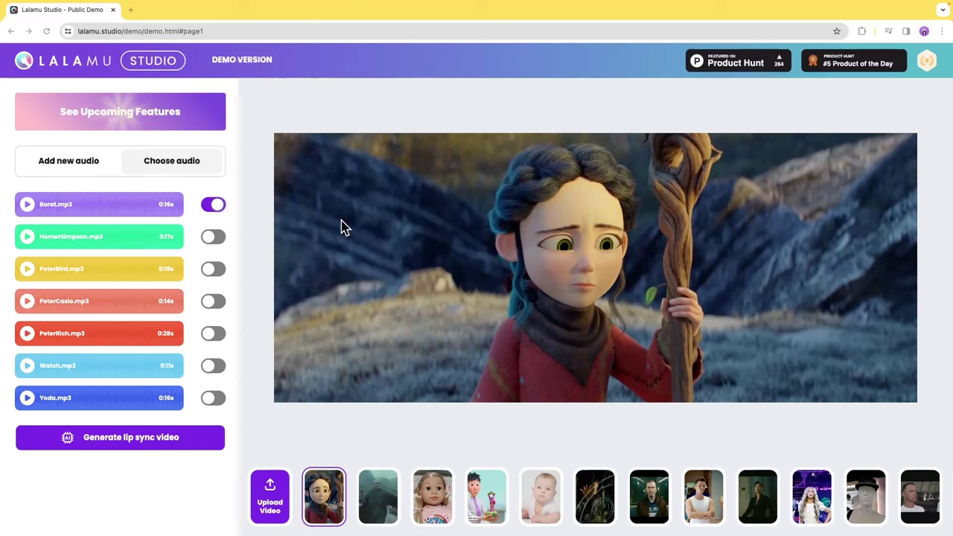
- Browse through the available text-to-speech voices and emotions
{"action": "left_click", "coordinate": [78, 170]}
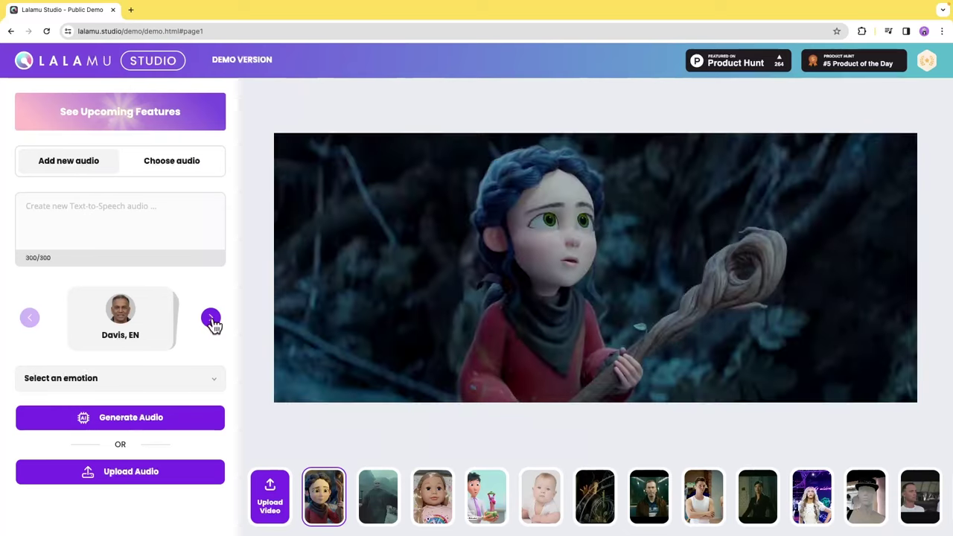
{"action": "left_click", "coordinate": [211, 318]}
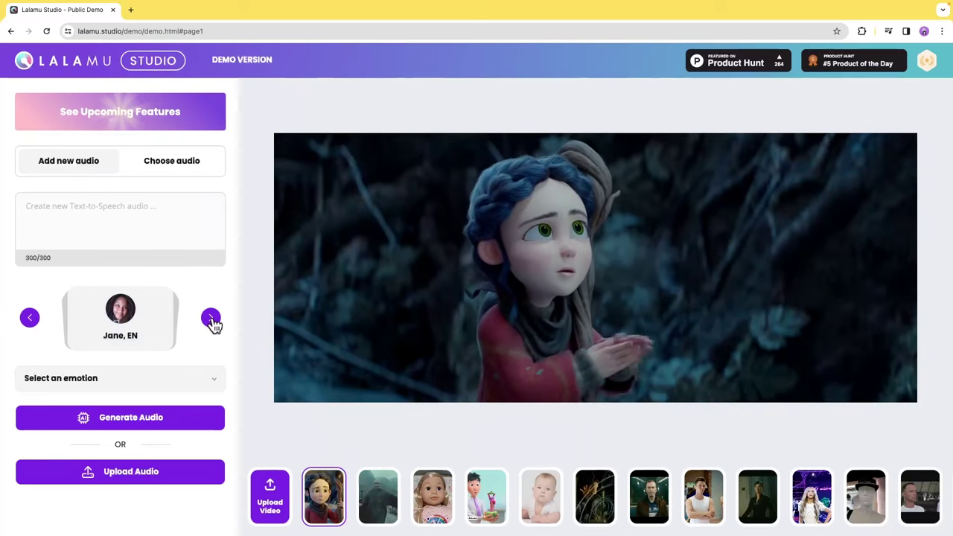
{"action": "left_click", "coordinate": [211, 318]}
{"action": "left_click", "coordinate": [211, 318]}
{"action": "left_click", "coordinate": [142, 382]}
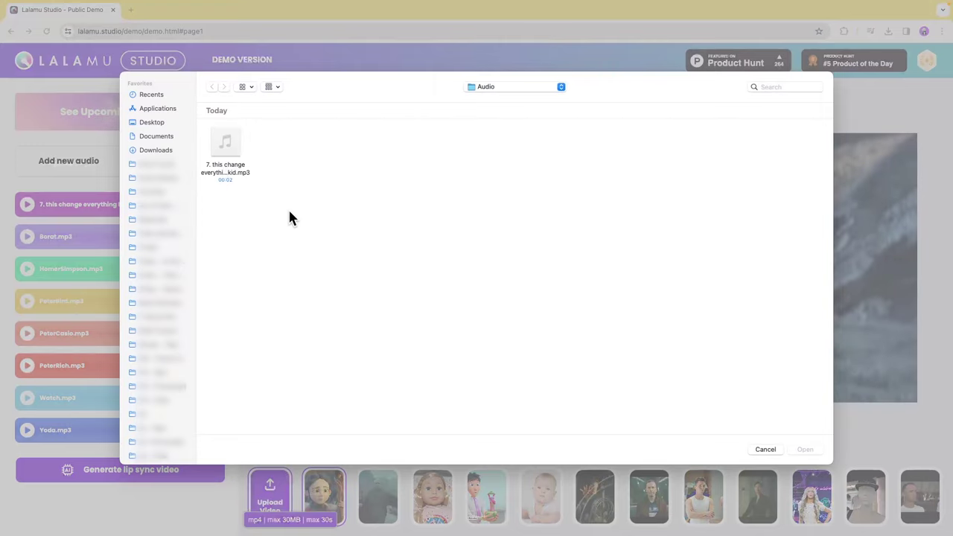
- Lip-sync '7. this change everything kid.mp3' onto the girl-with-lantern video in Lalamu Studio
{"action": "key", "text": "Escape"}
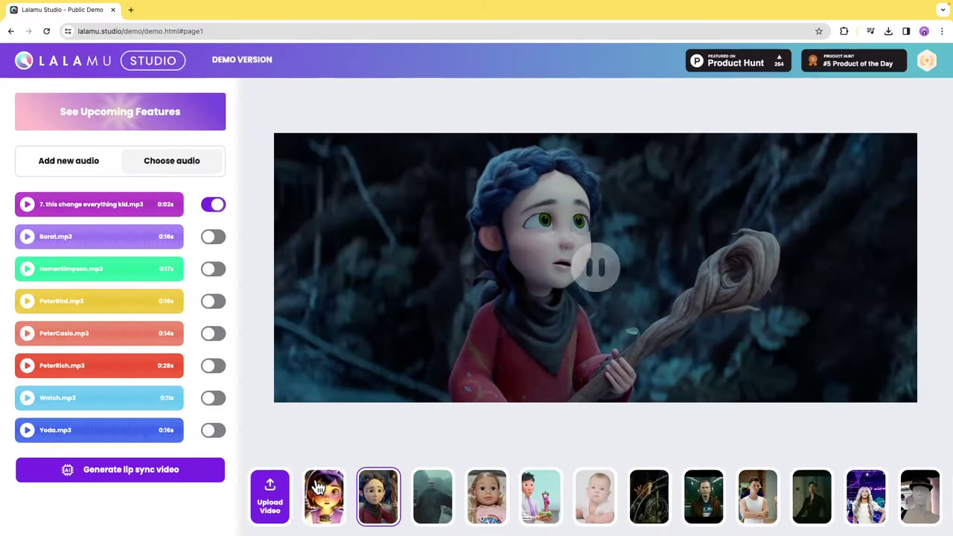
{"action": "left_click", "coordinate": [320, 490]}
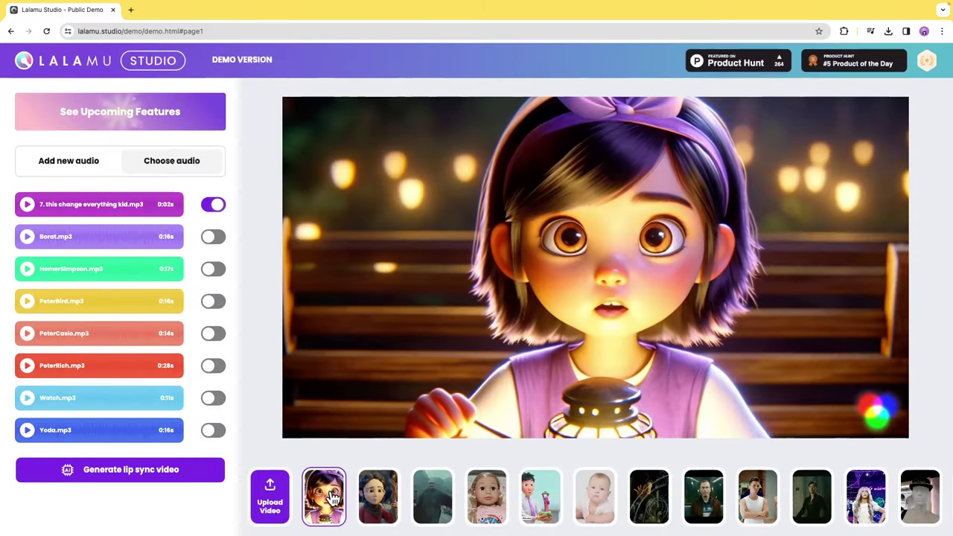
{"action": "left_click", "coordinate": [168, 477]}
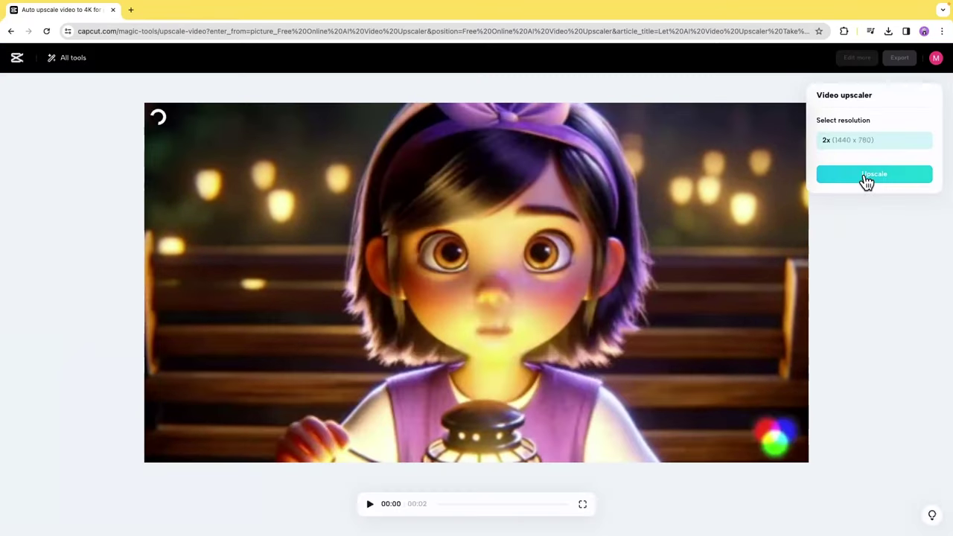
- Upscale the lip-synced realization clip at 2x (1440 x 780) and play back the result
{"action": "left_click", "coordinate": [873, 179]}
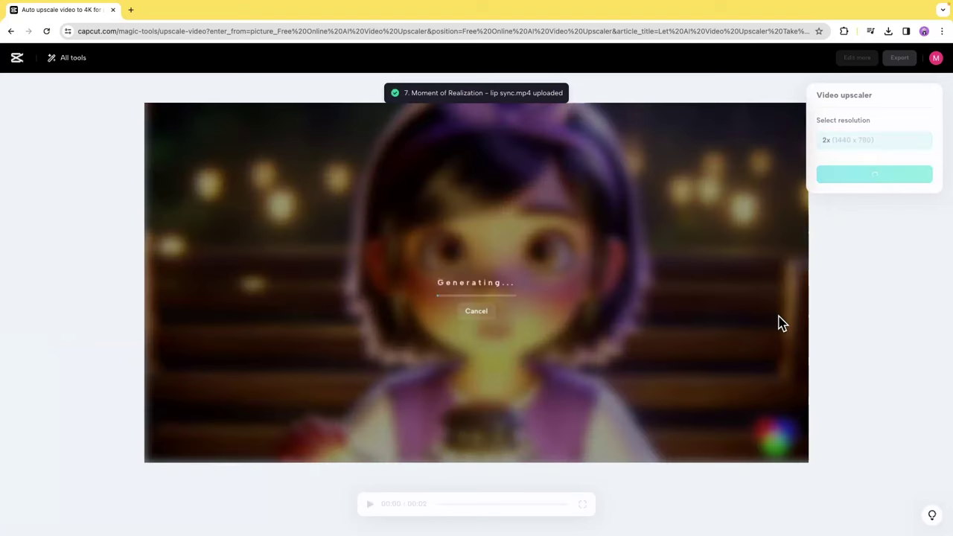
{"action": "left_click", "coordinate": [856, 177]}
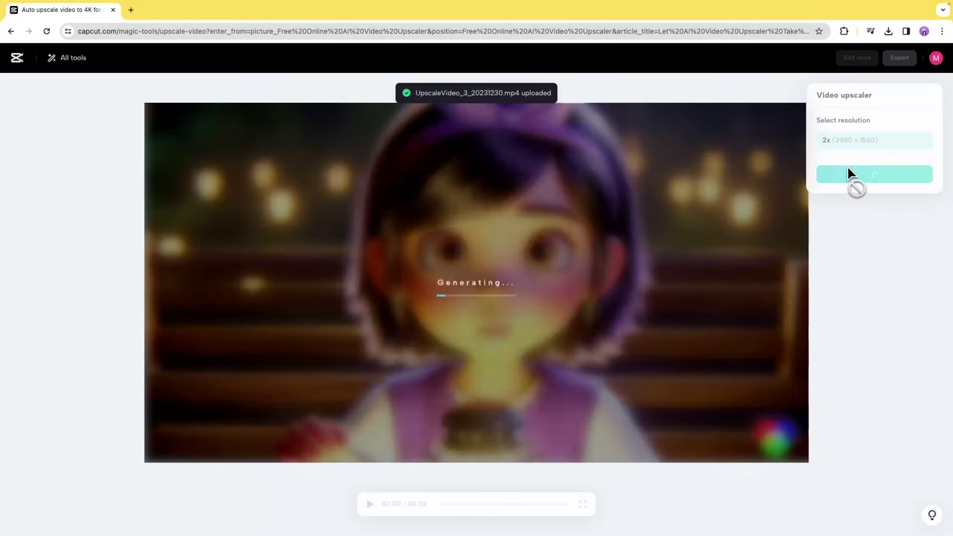
{"action": "left_click", "coordinate": [370, 504]}
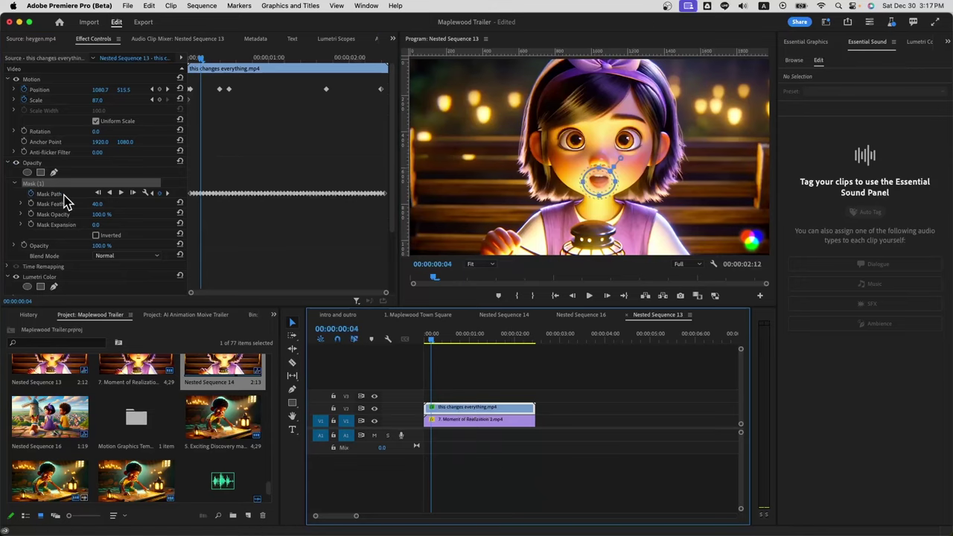
{"action": "left_click", "coordinate": [16, 163]}
{"action": "left_click", "coordinate": [17, 163]}
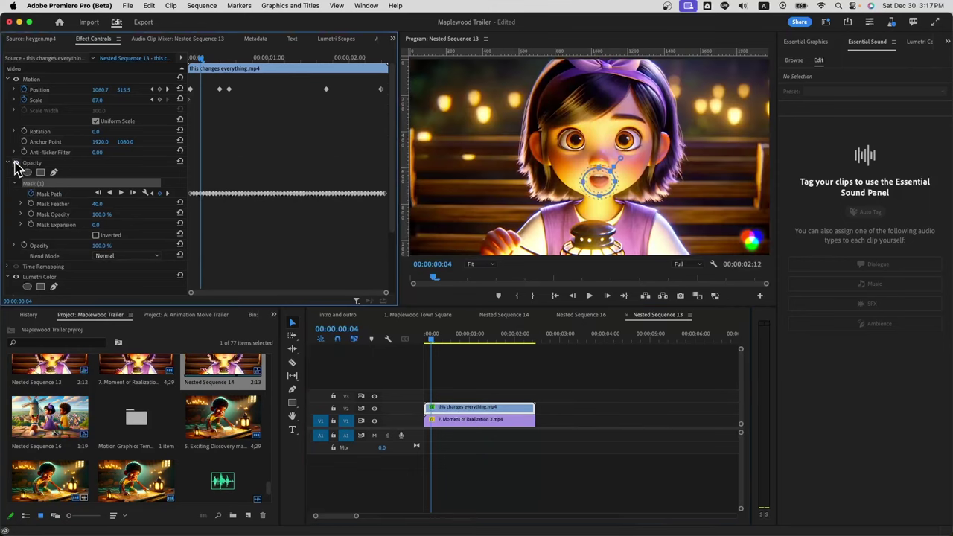
{"action": "left_click", "coordinate": [189, 64]}
{"action": "mouse_move", "coordinate": [190, 64]}
{"action": "left_mouse_down"}
{"action": "mouse_move", "coordinate": [394, 78]}
{"action": "mouse_move", "coordinate": [195, 82]}
{"action": "left_mouse_up"}
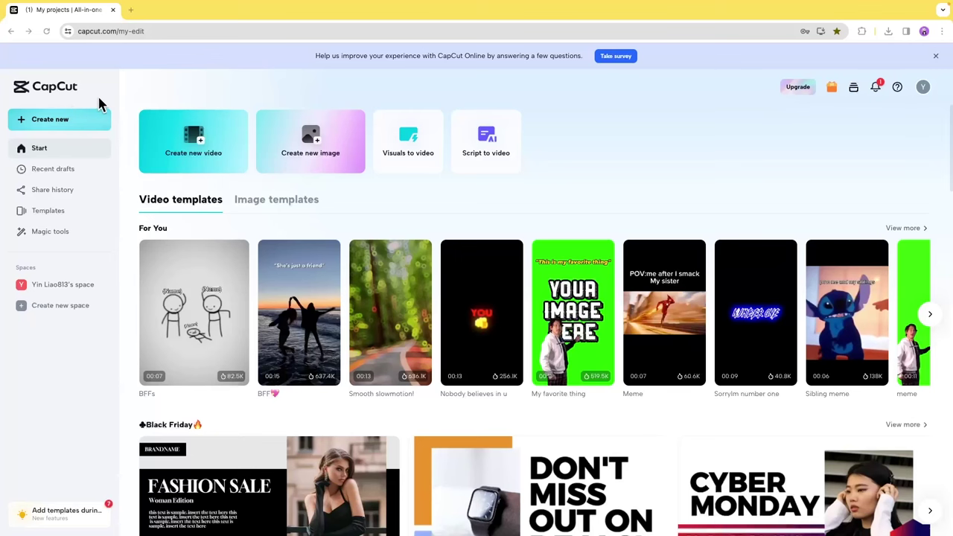
- Create a 16:9 project and add the 'a mystery' voiceover plus another audio track to the timeline
{"action": "left_click", "coordinate": [60, 120]}
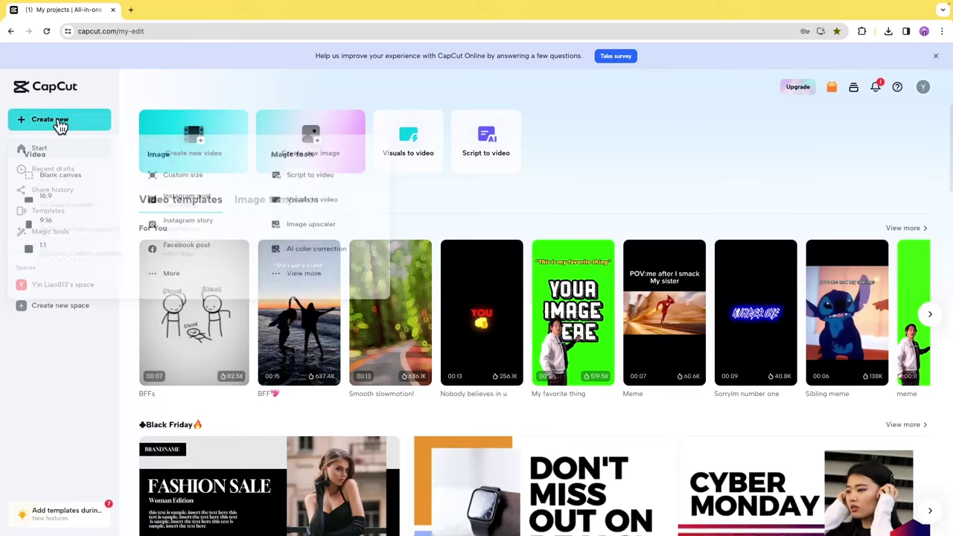
{"action": "left_click", "coordinate": [58, 196]}
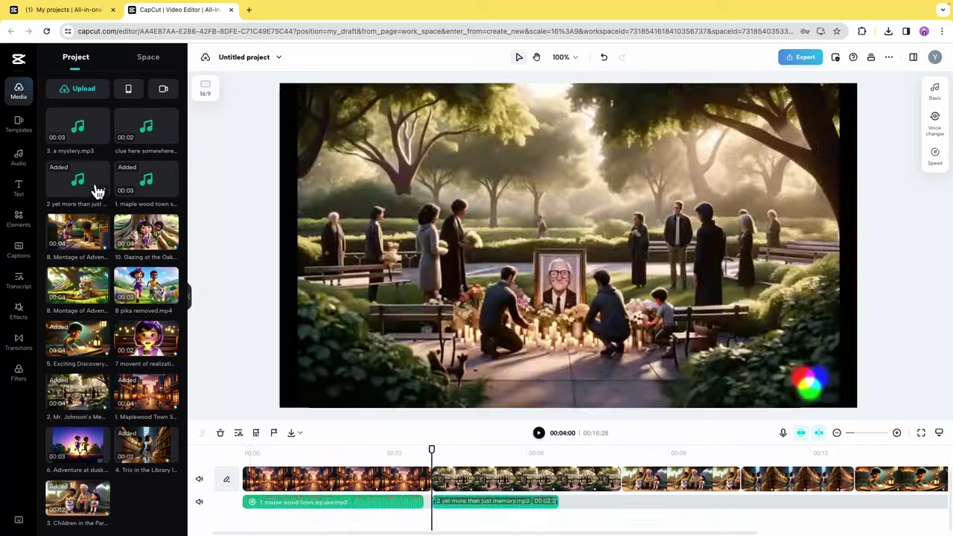
{"action": "left_click_drag", "start_coordinate": [97, 191], "coordinate": [628, 521]}
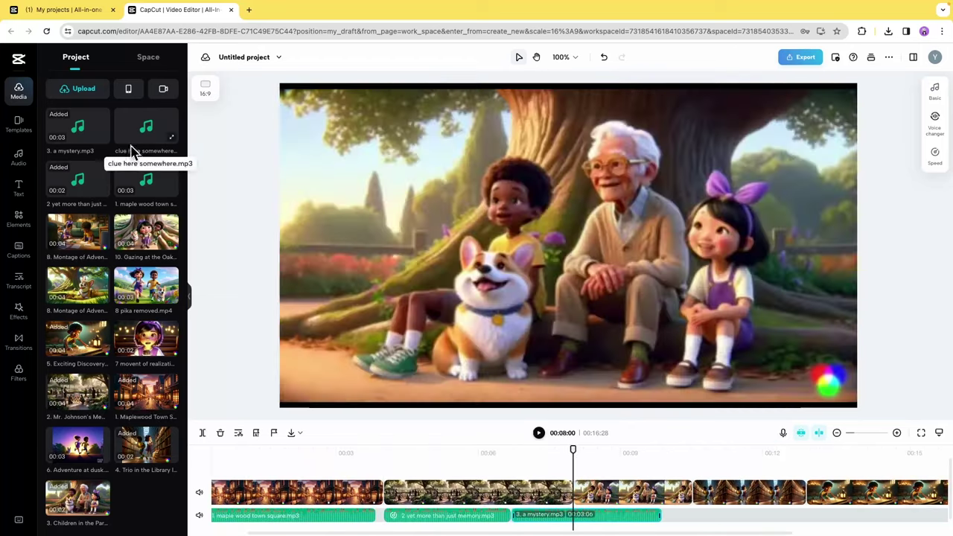
{"action": "left_click", "coordinate": [18, 342]}
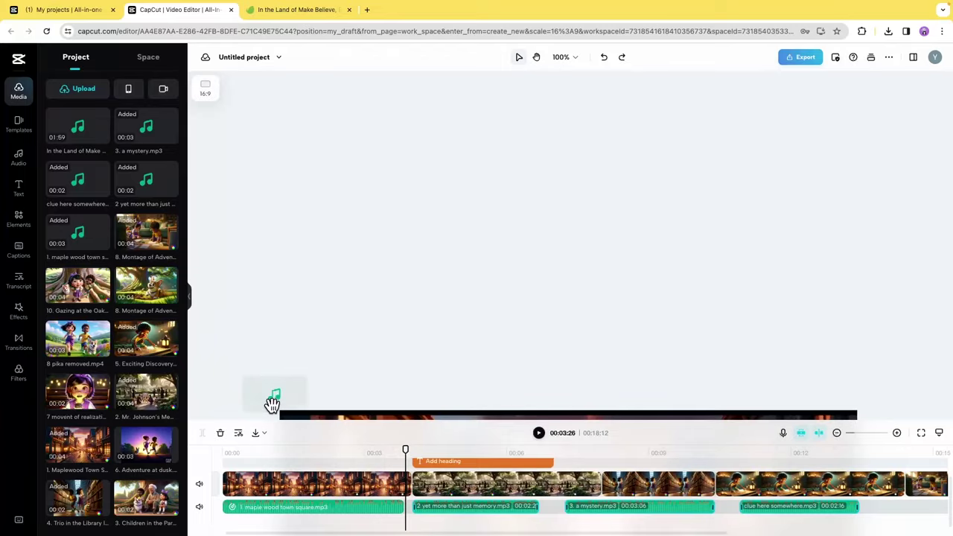
{"action": "left_click_drag", "start_coordinate": [273, 400], "coordinate": [240, 526]}
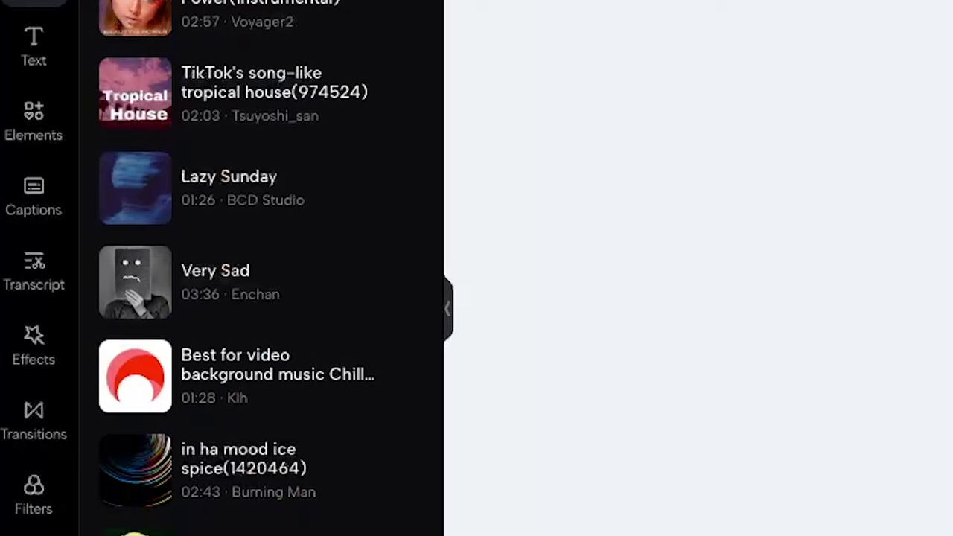
- Preview the In the Land of Make Believe track, then scroll Envato Elements' home recommendations
{"action": "mouse_move", "coordinate": [131, 243]}
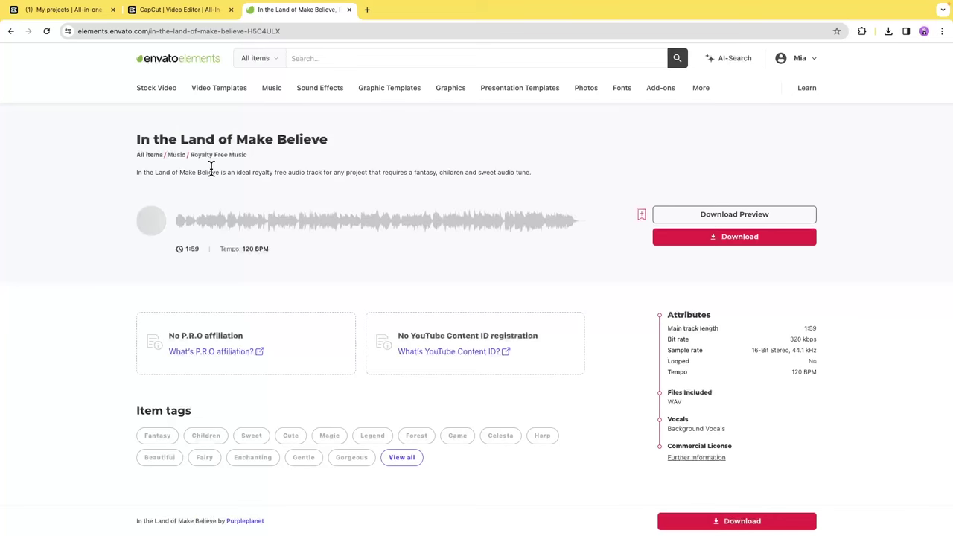
{"action": "left_click", "coordinate": [152, 223]}
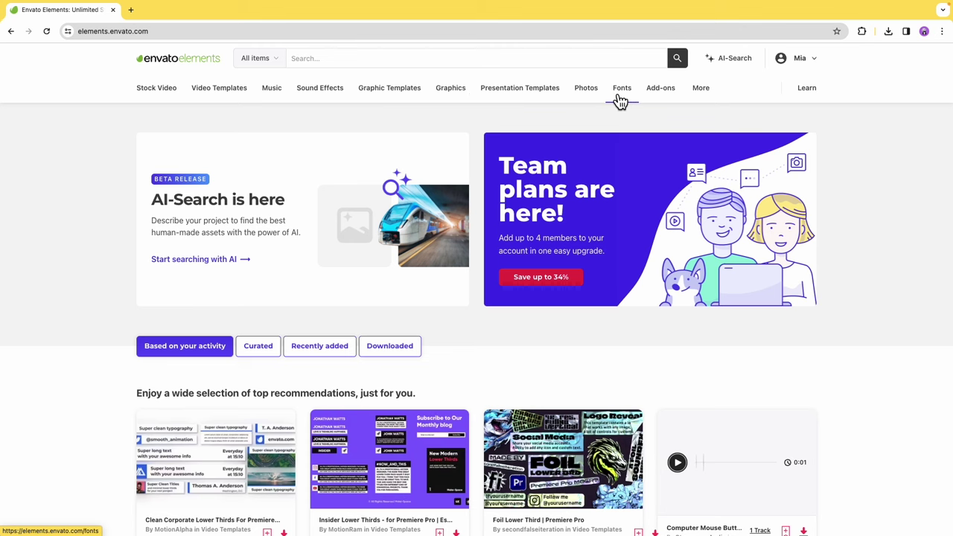
{"action": "mouse_move", "coordinate": [704, 101]}
{"action": "scroll", "coordinate": [894, 165], "scroll_direction": "down", "scroll_amount": 3}
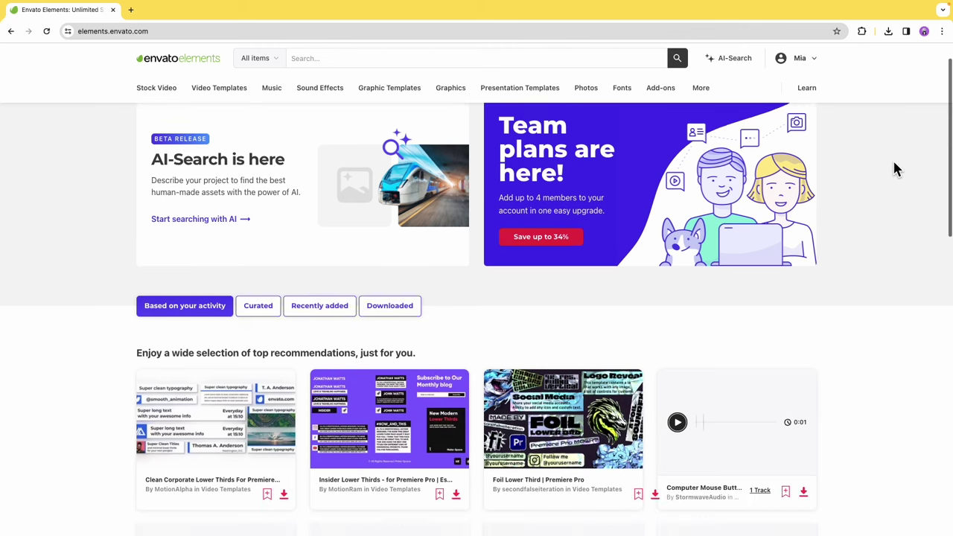
{"action": "scroll", "coordinate": [895, 163], "scroll_direction": "down", "scroll_amount": 3}
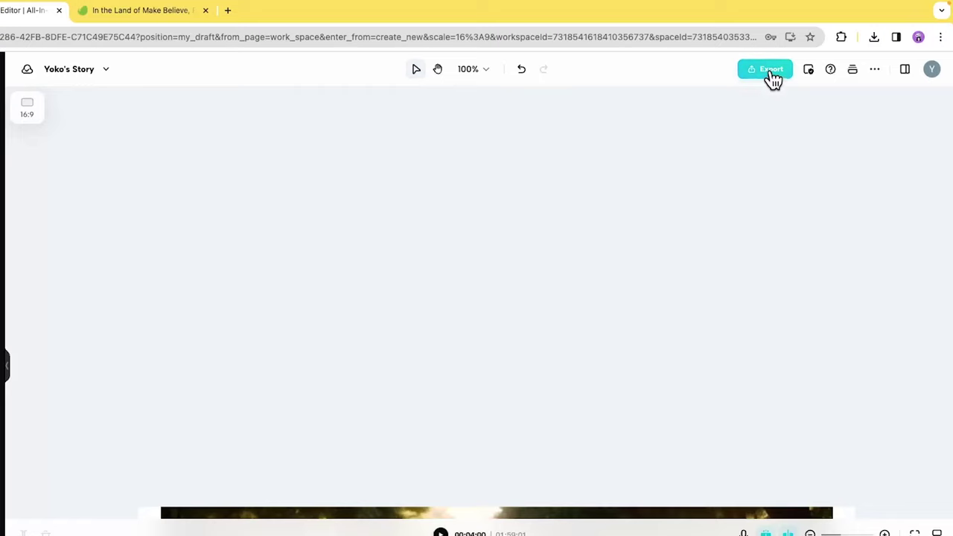
- Export the finished trailer as a downloadable video file
{"action": "left_click", "coordinate": [768, 71]}
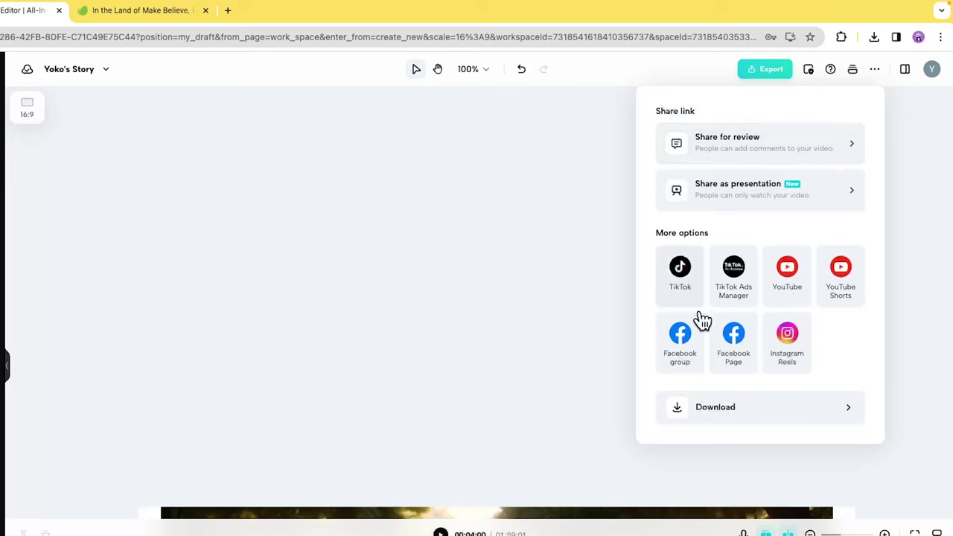
{"action": "left_click", "coordinate": [740, 410]}
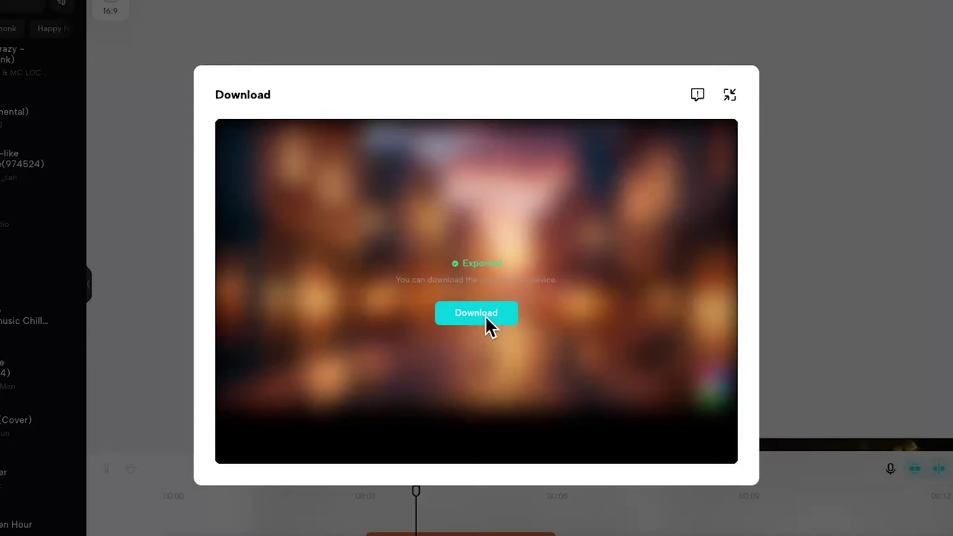